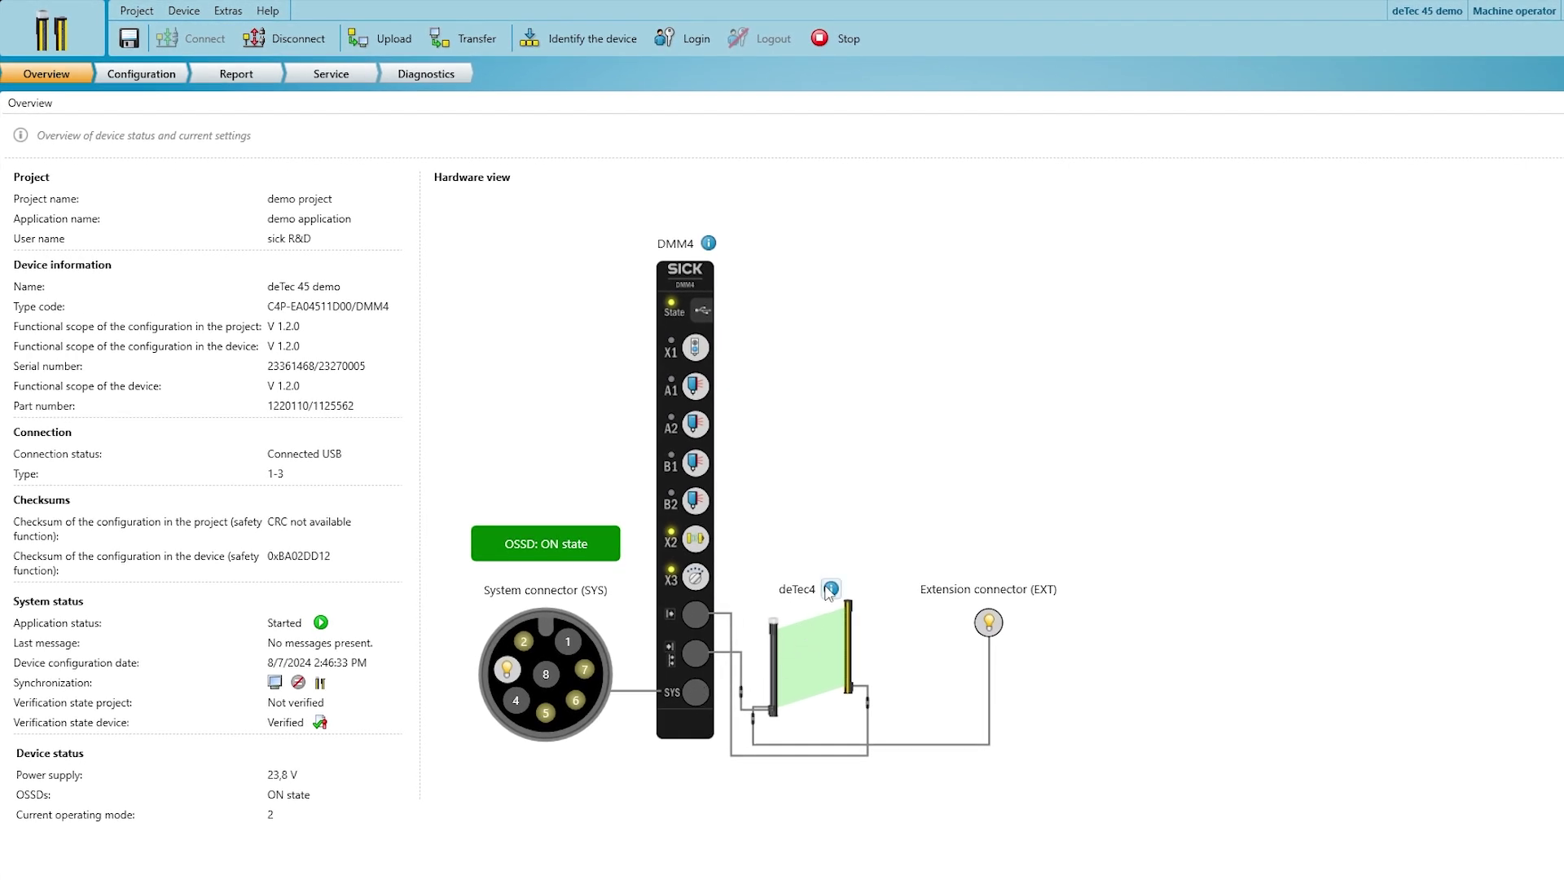
Open the deTec4 host details and view the additional information on the protective field interruption
click(829, 589)
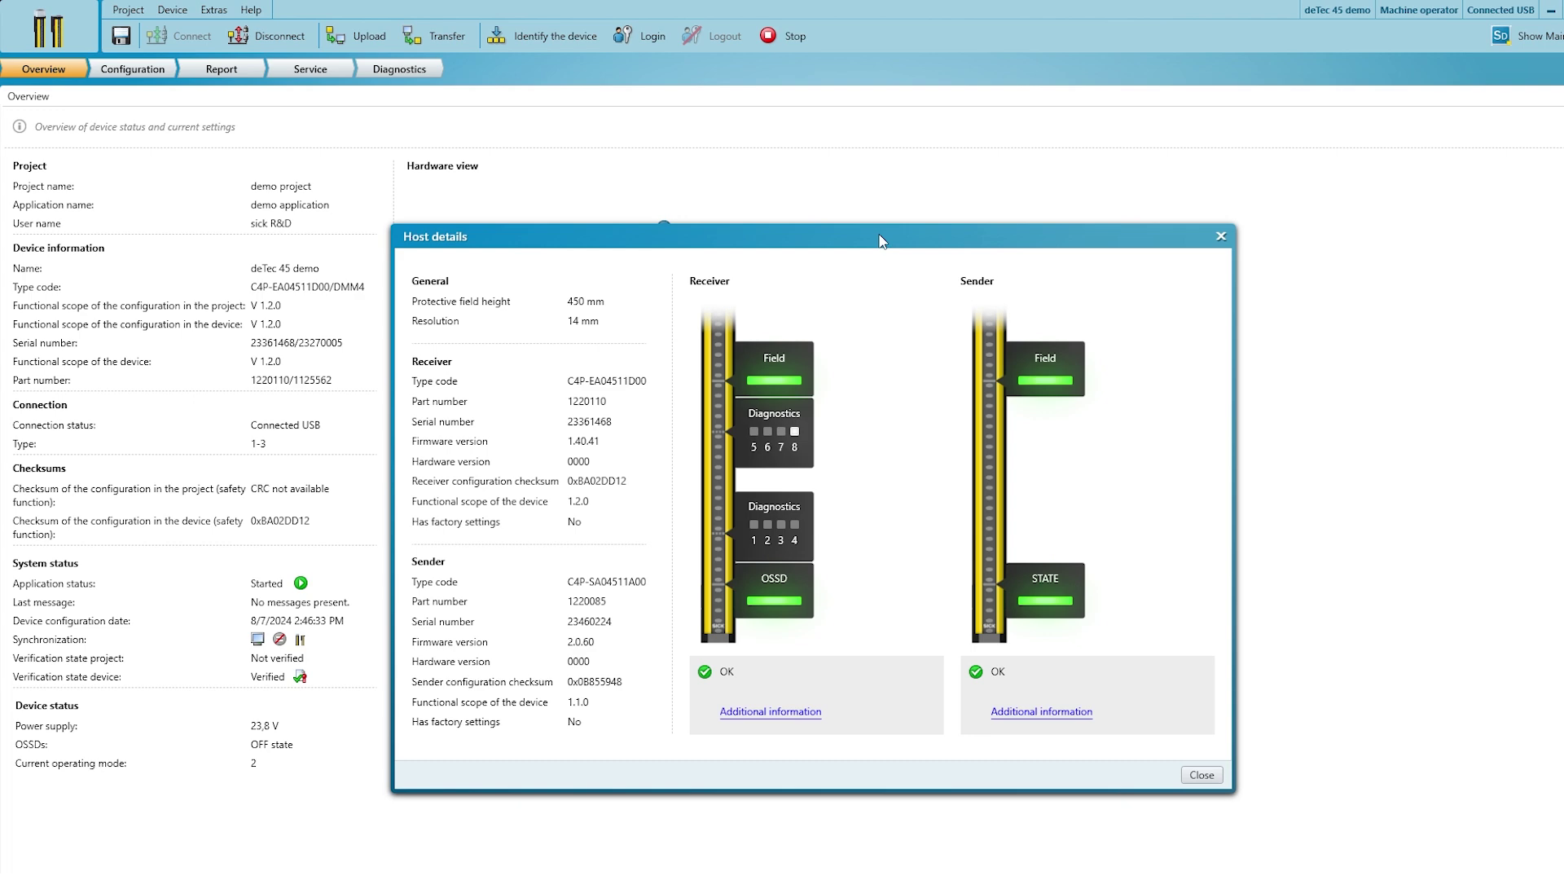
drag(879, 241, 1346, 241)
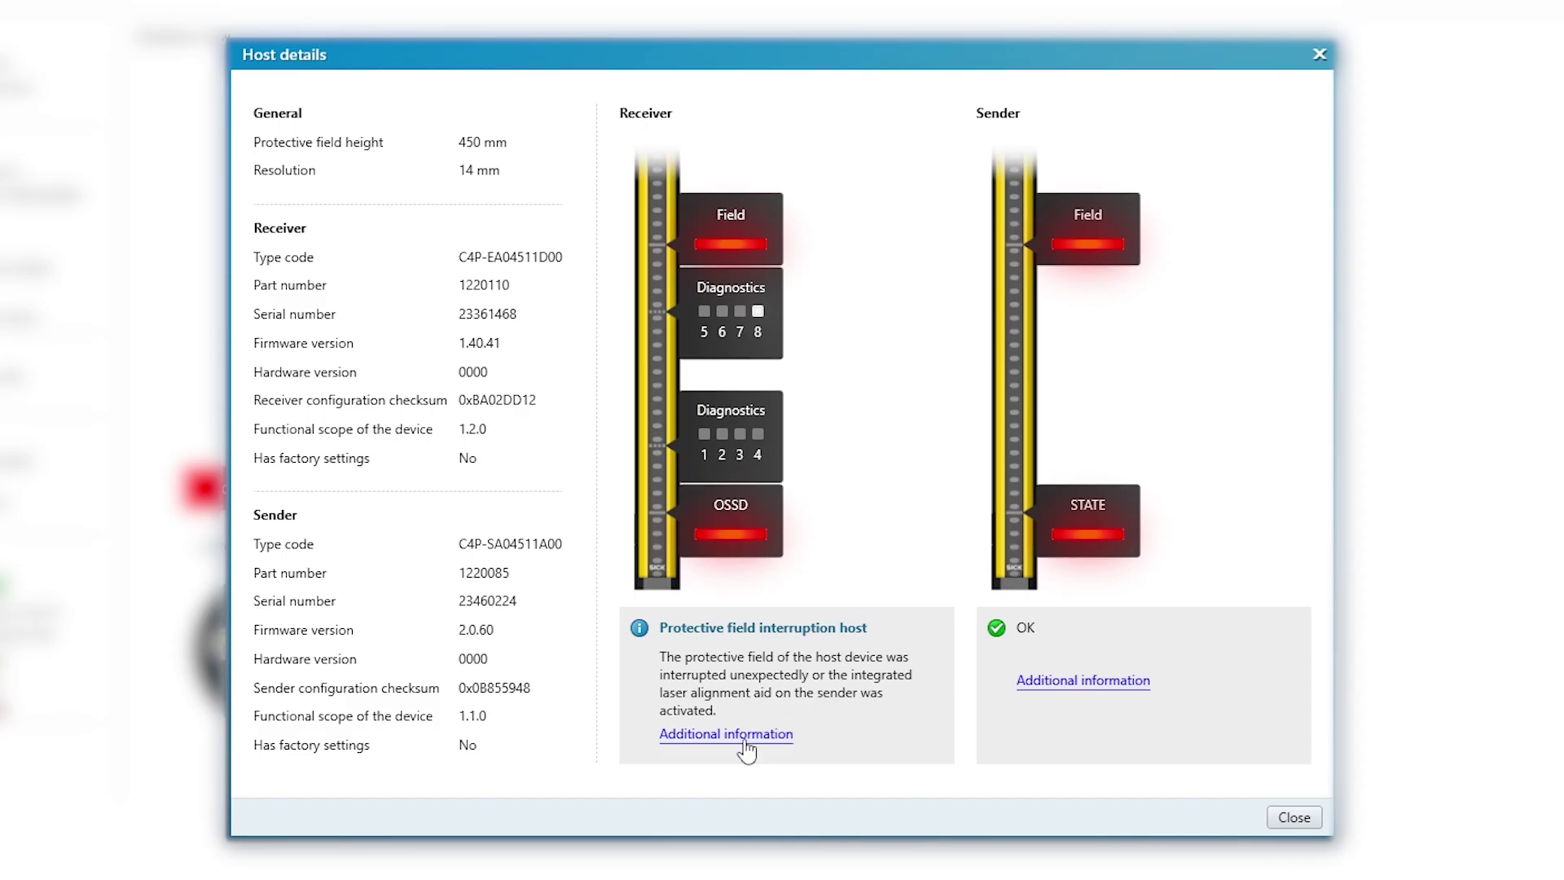
click(743, 736)
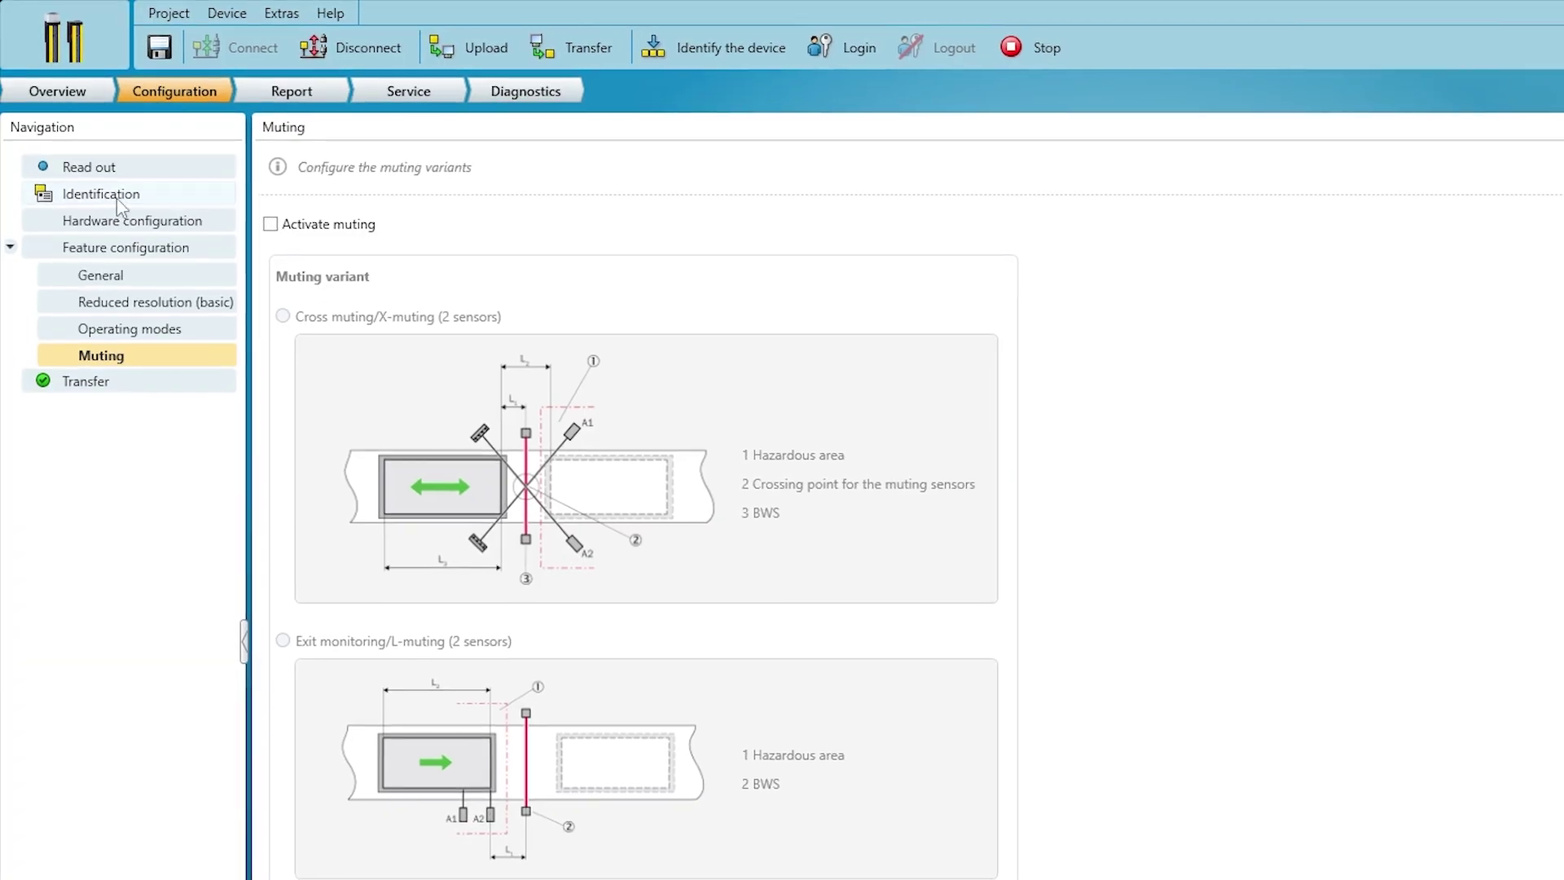
In General settings, set diagnostic output 2 (to EXT) to 'Muting object in protective field'
click(121, 251)
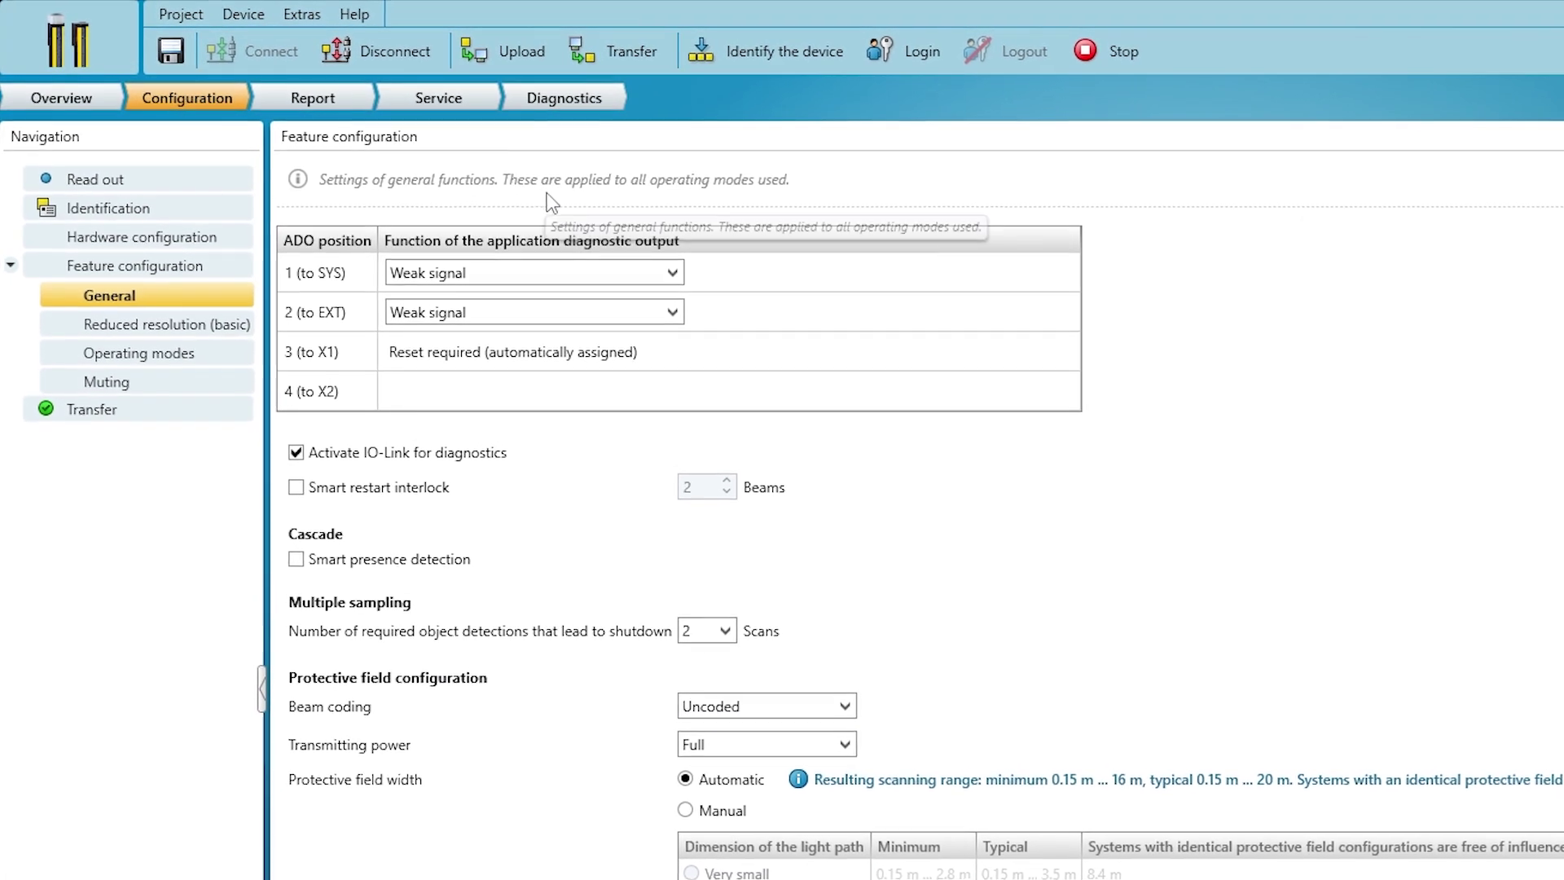
mouse_move(740, 367)
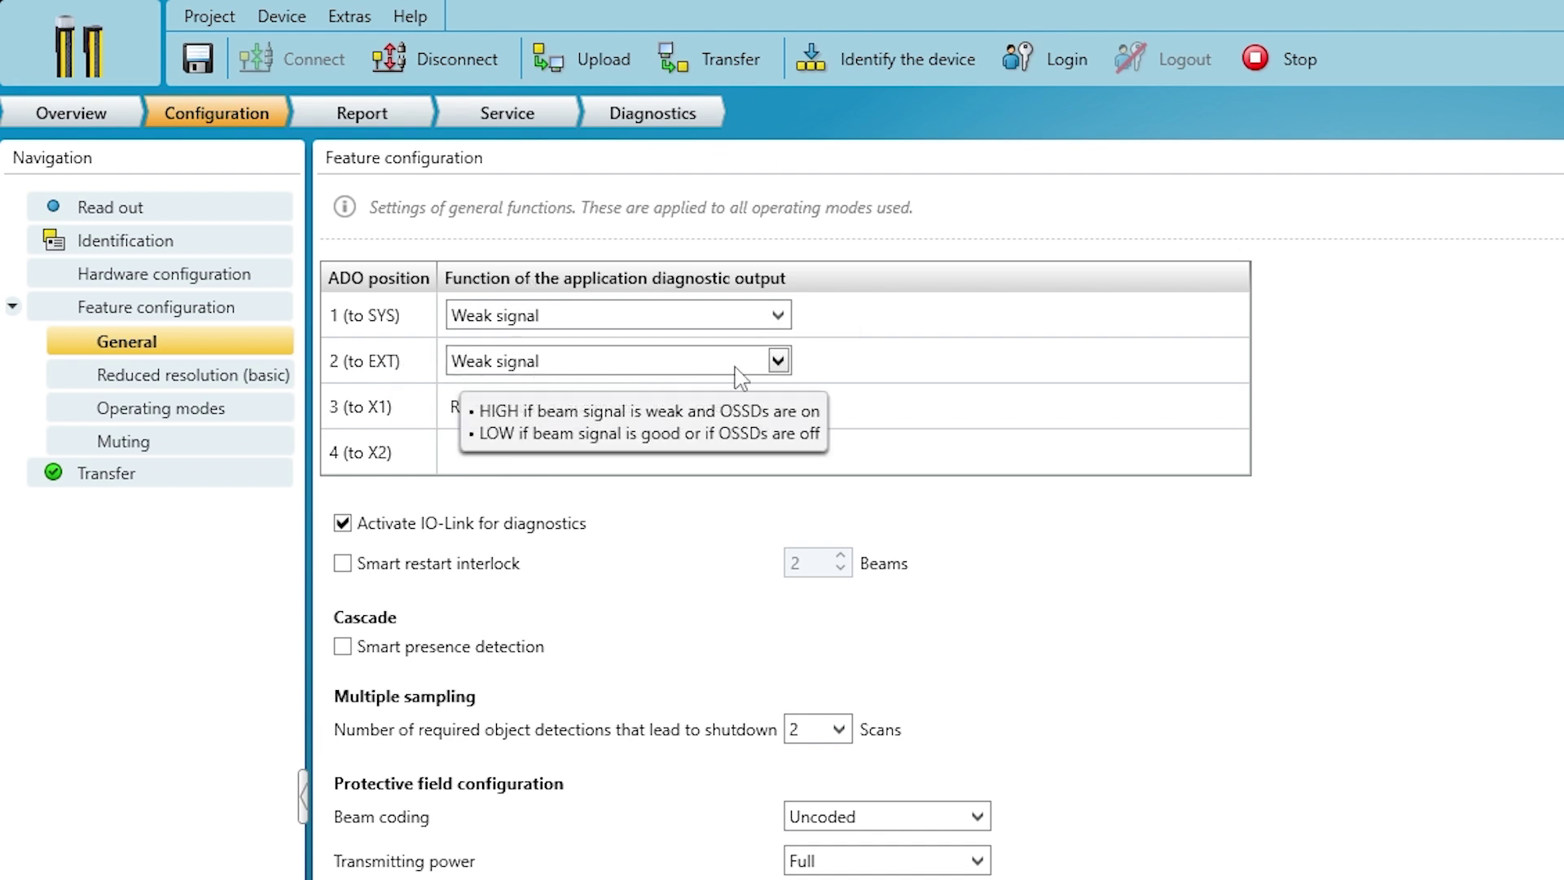
click(778, 362)
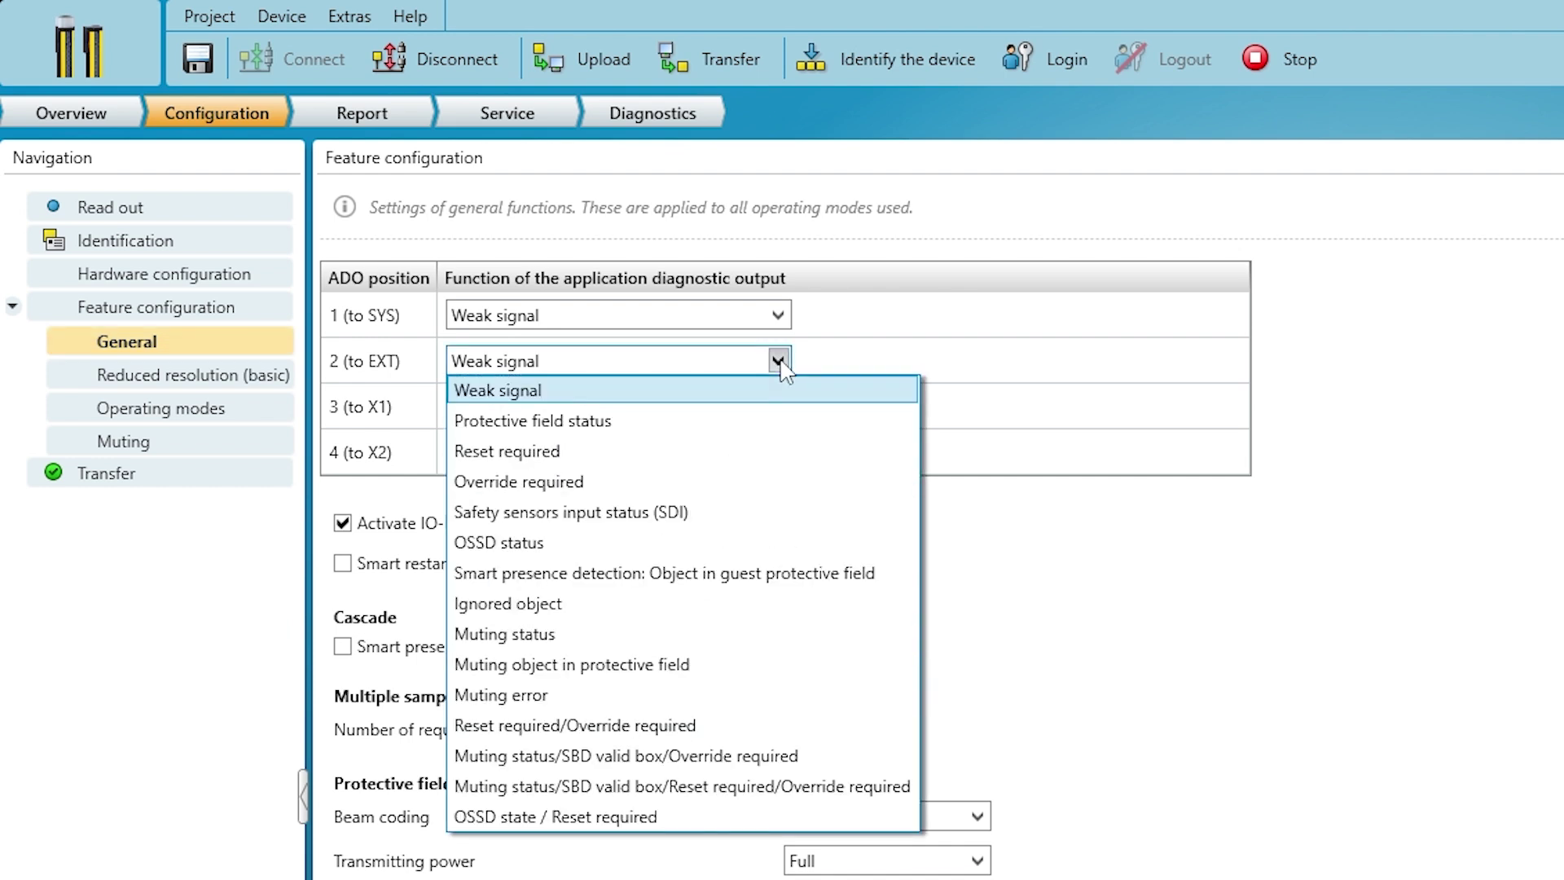
click(676, 663)
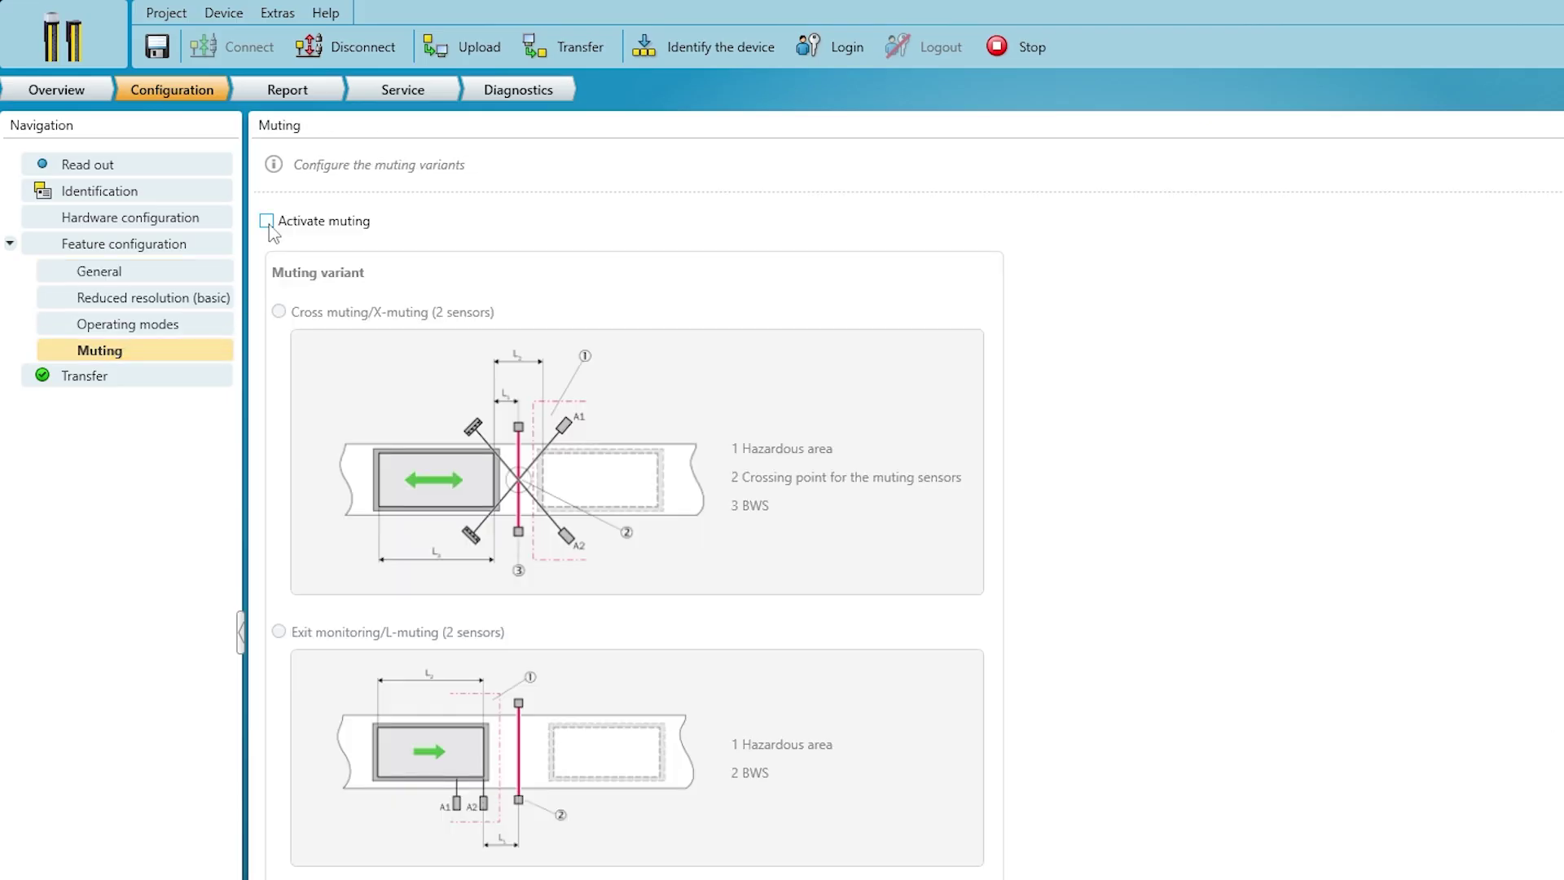
Activate 4-sensor T-muting with entry/exit monitoring and a 60-second total muting time
click(266, 221)
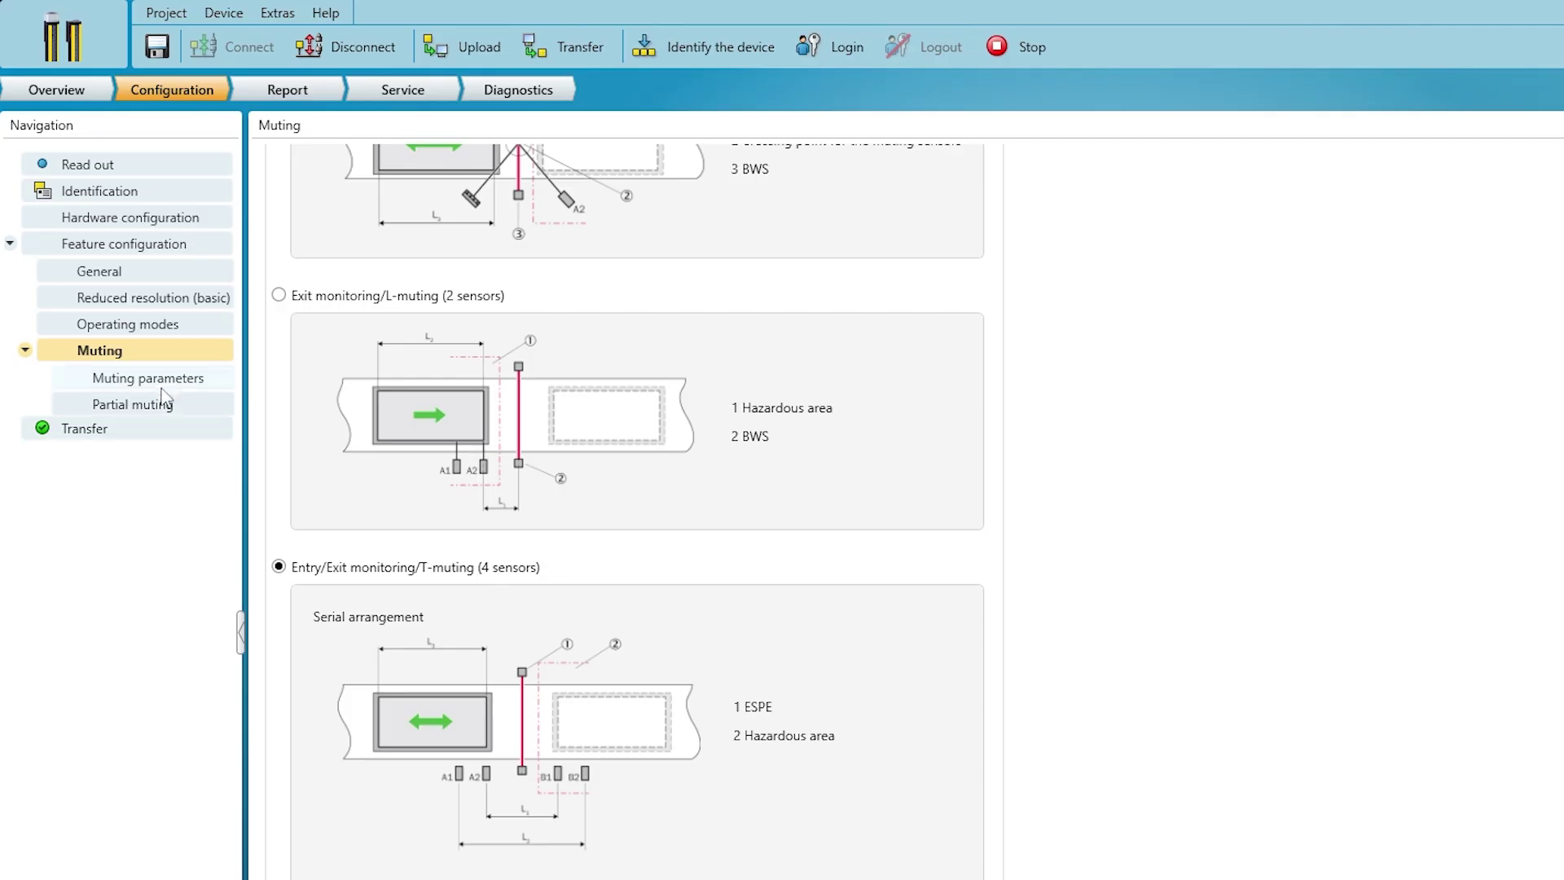
click(162, 378)
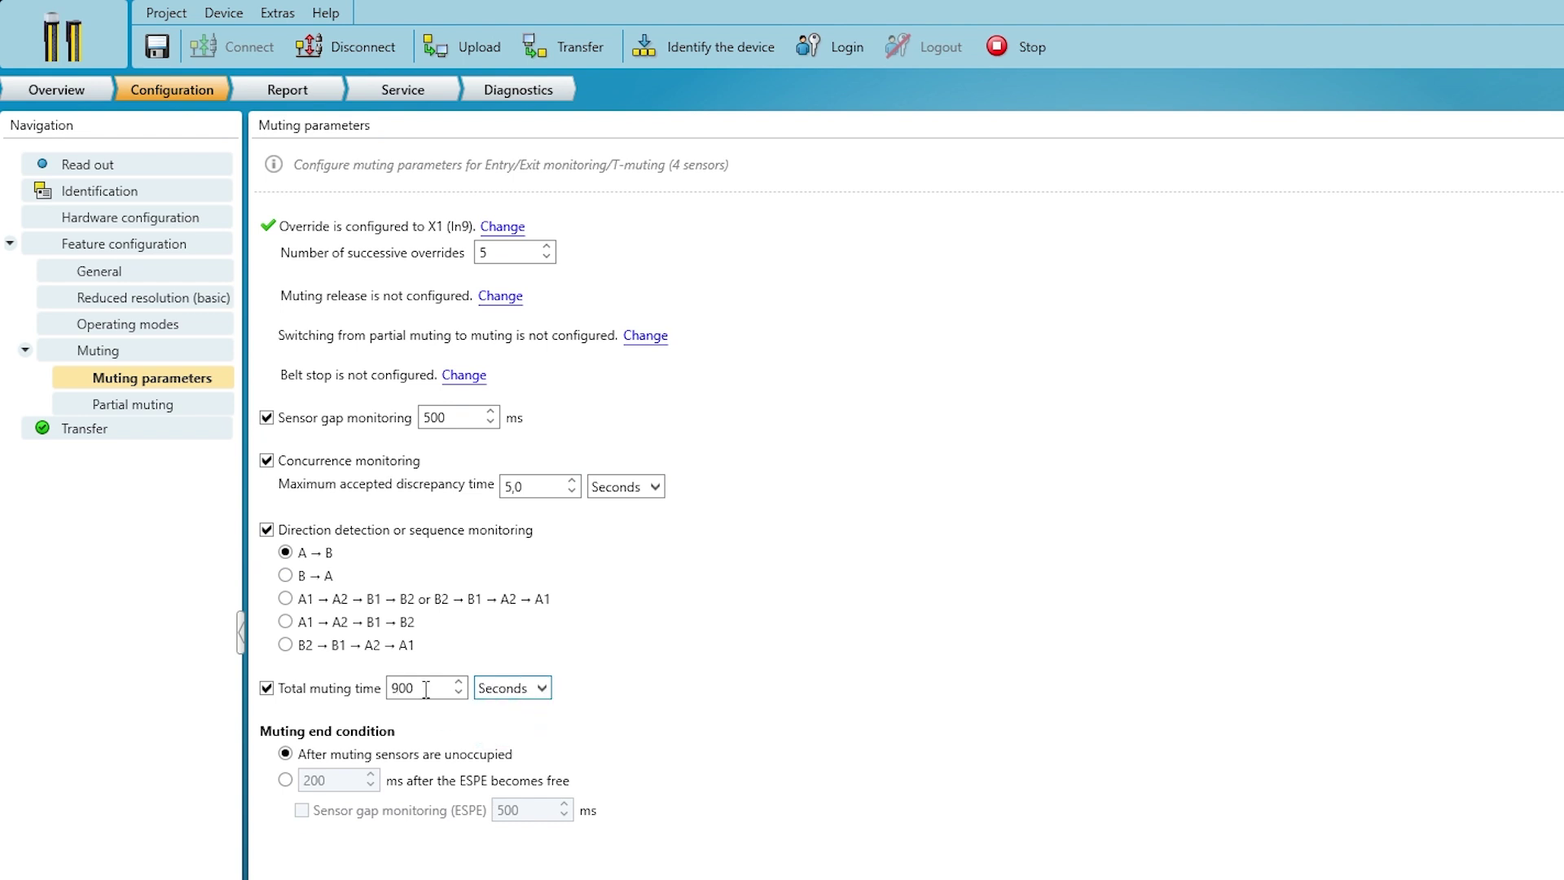
text(60)
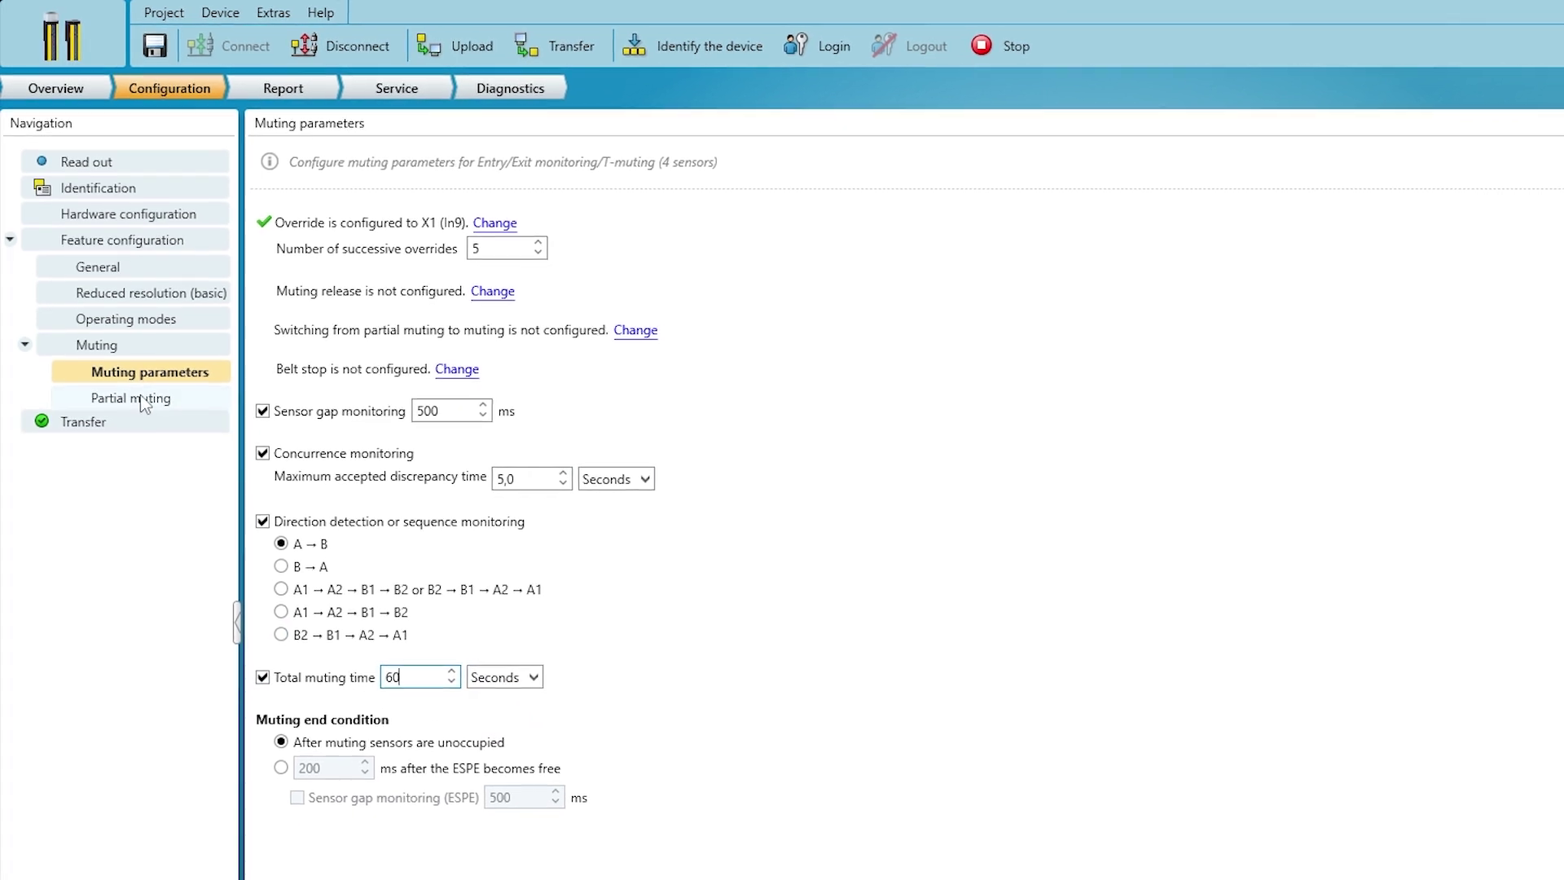
Activate partial muting, apply the live beams, and mute beams 32–45 from 140 mm down
click(138, 404)
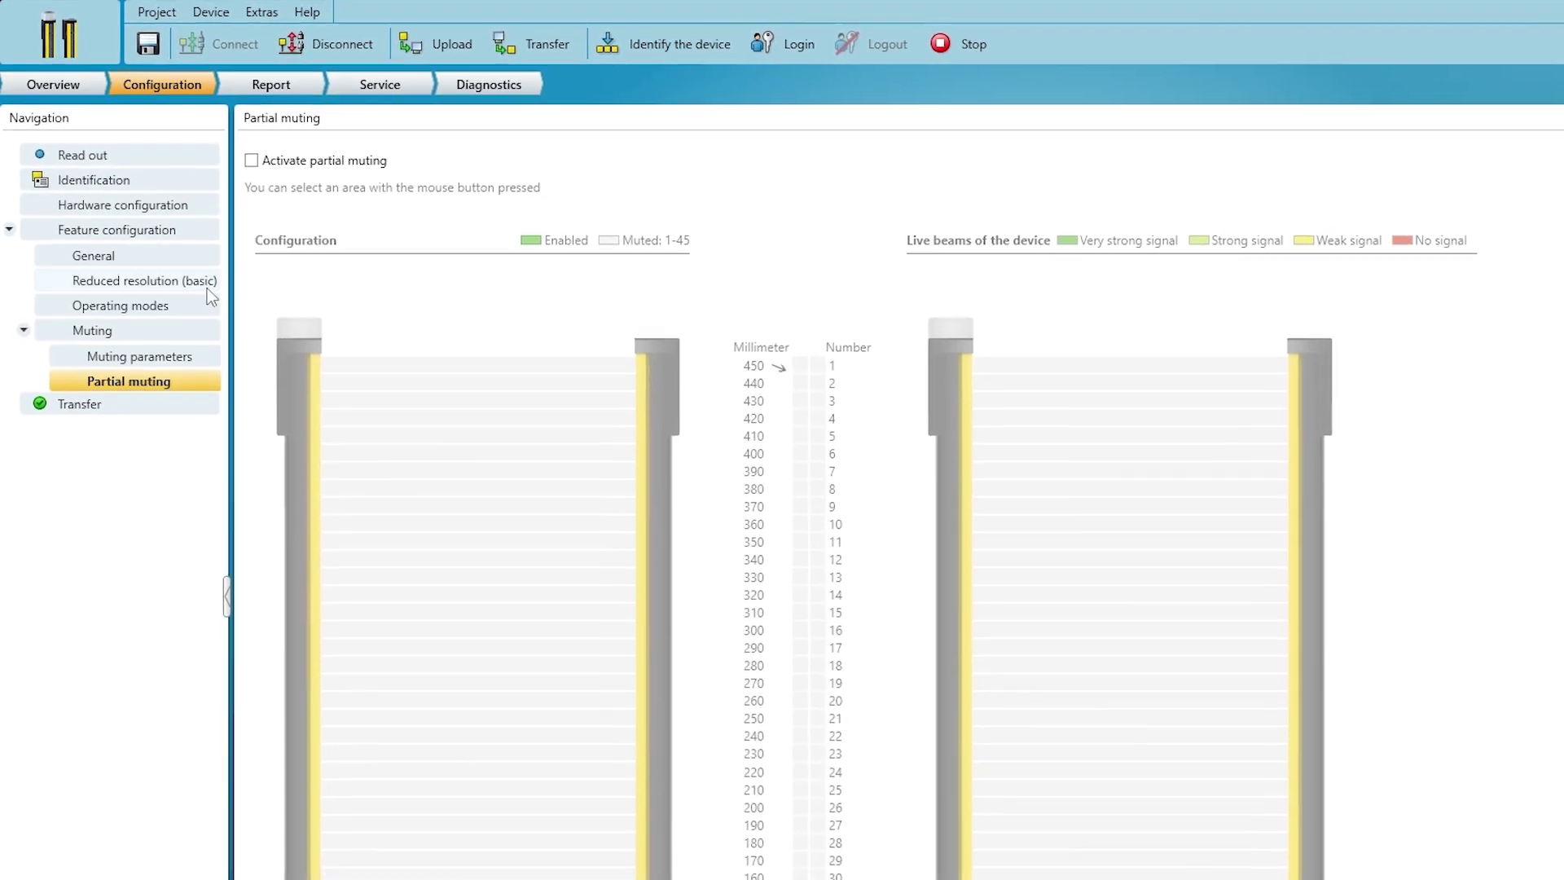
click(257, 163)
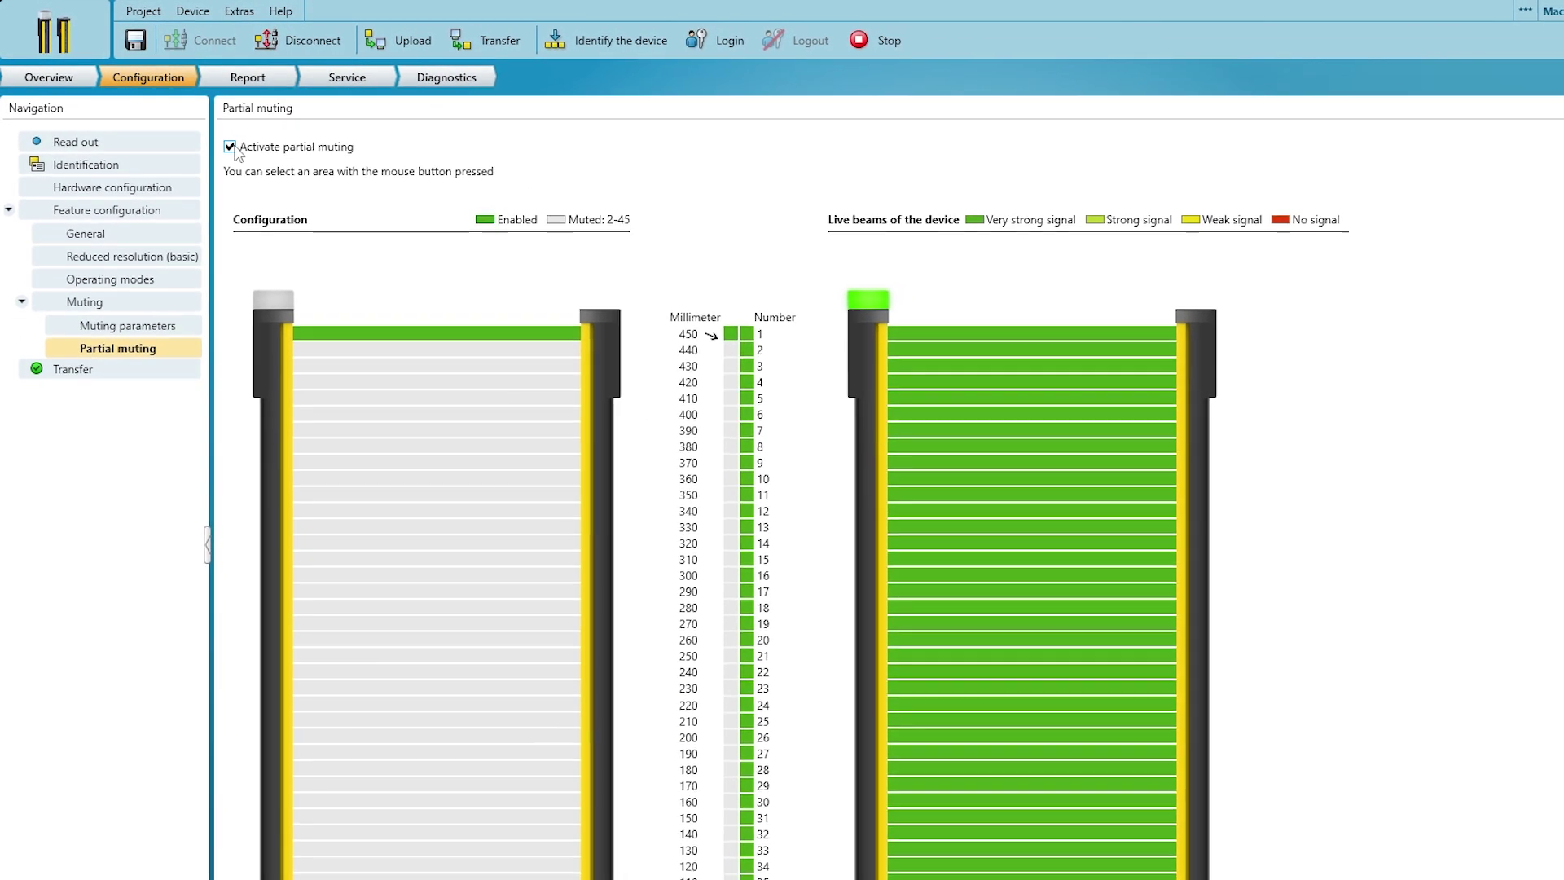
scroll(968, 145, down, 2)
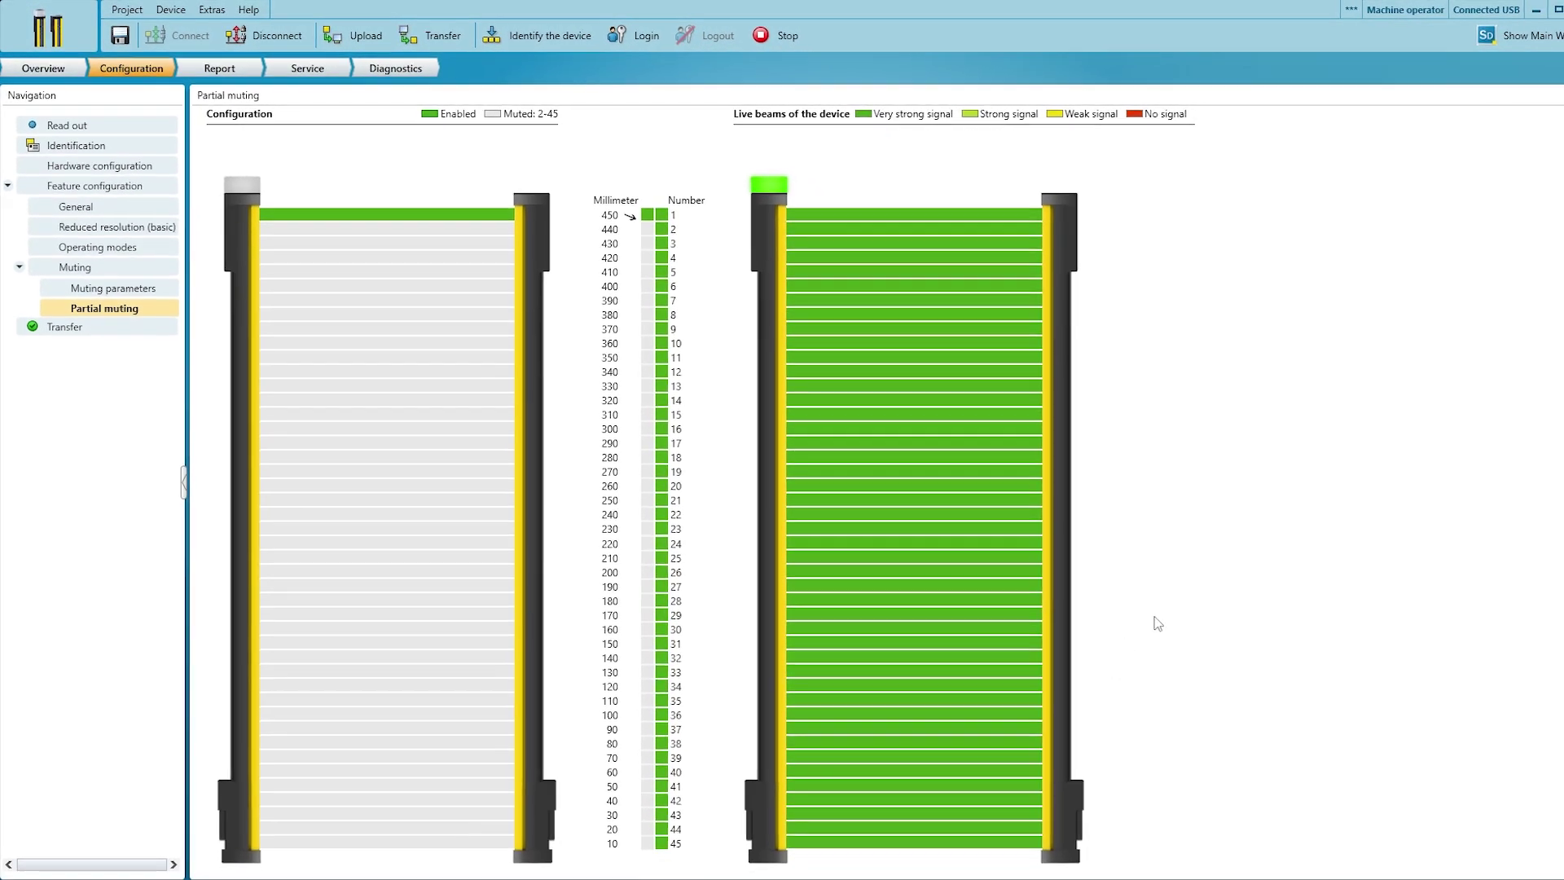
scroll(1157, 623, down, 1)
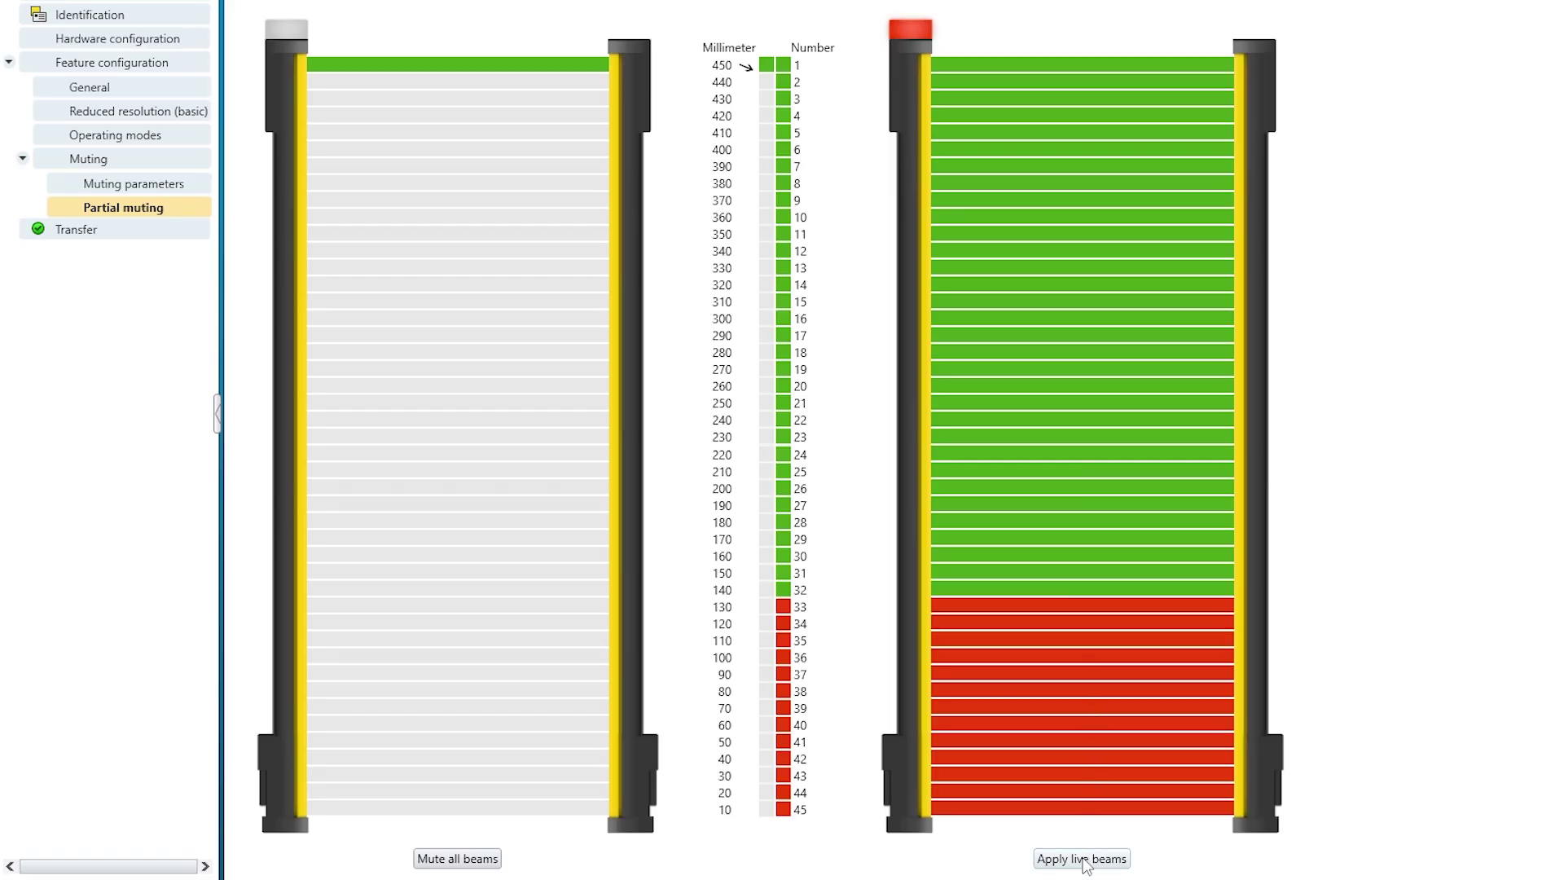
click(1086, 860)
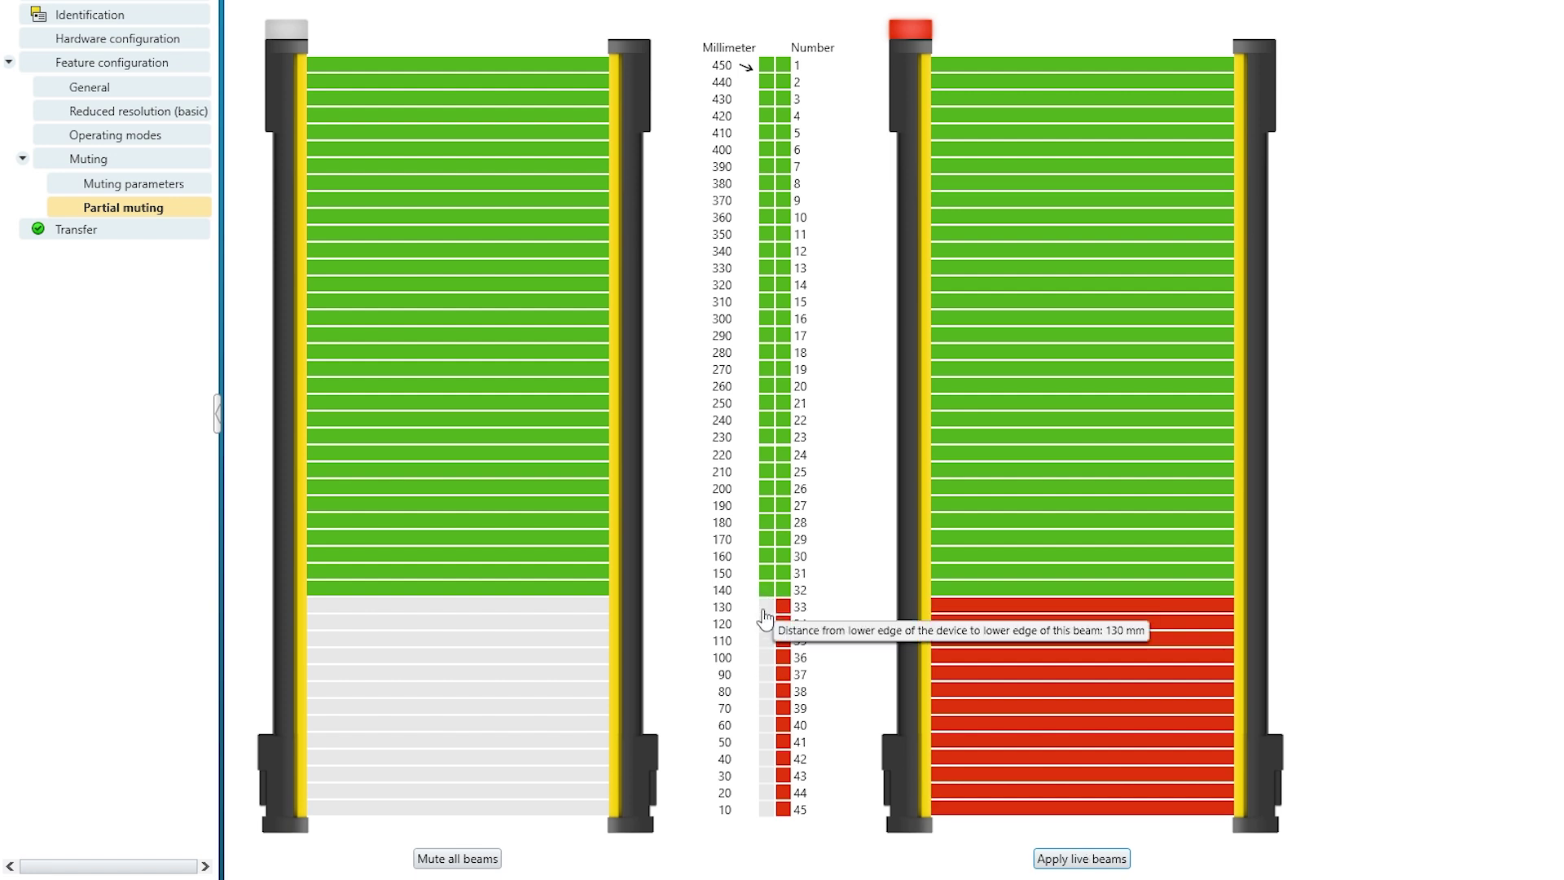
click(478, 588)
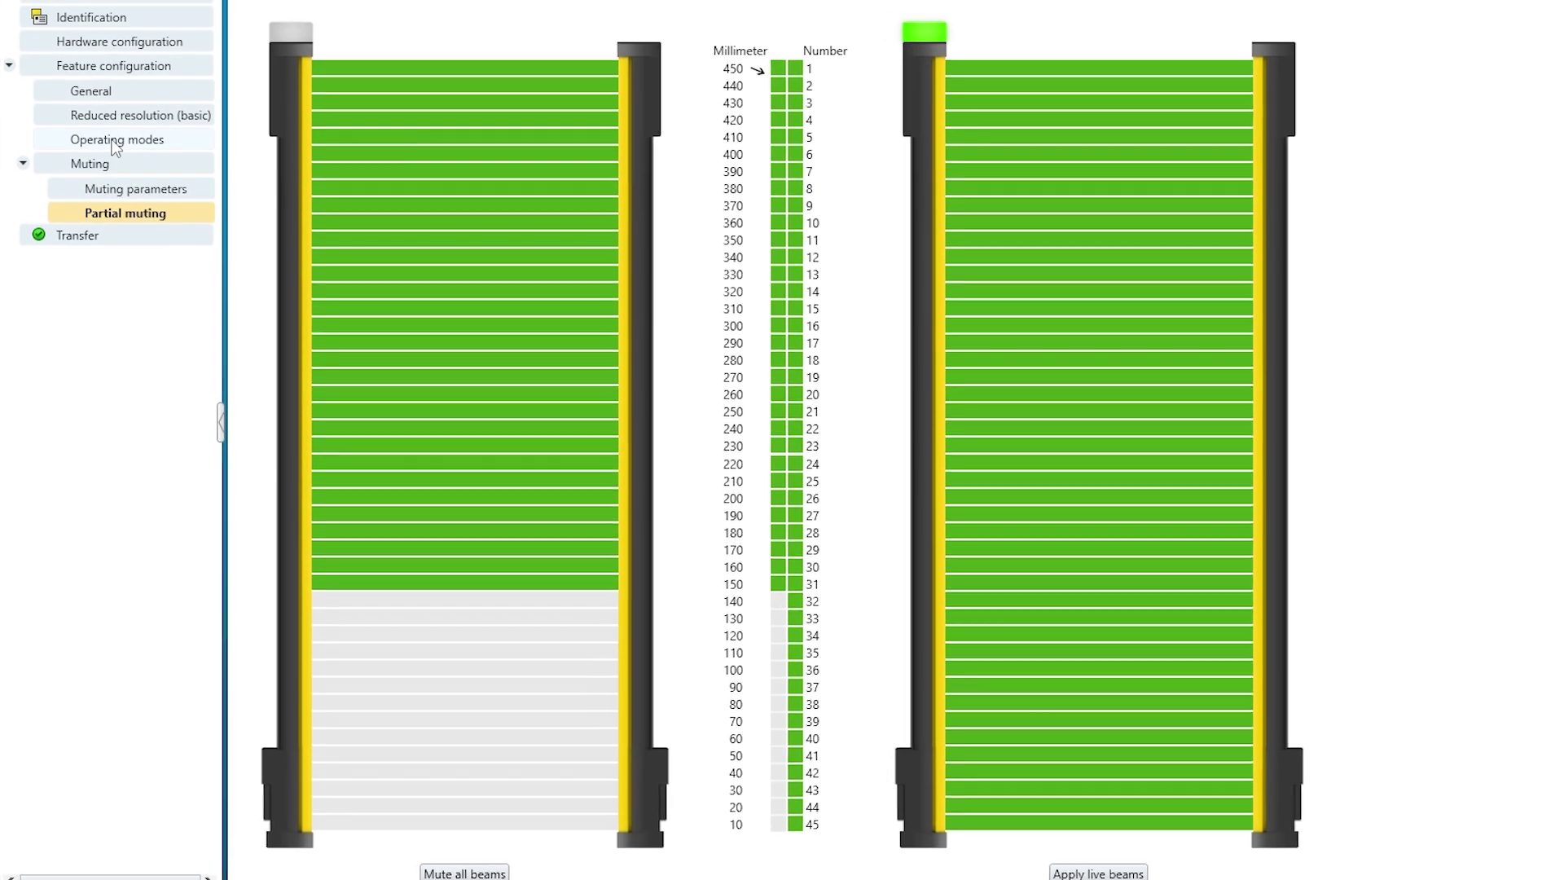
Turn on operating modes and add two standard operating modes, creating modes 2 and 3
click(114, 141)
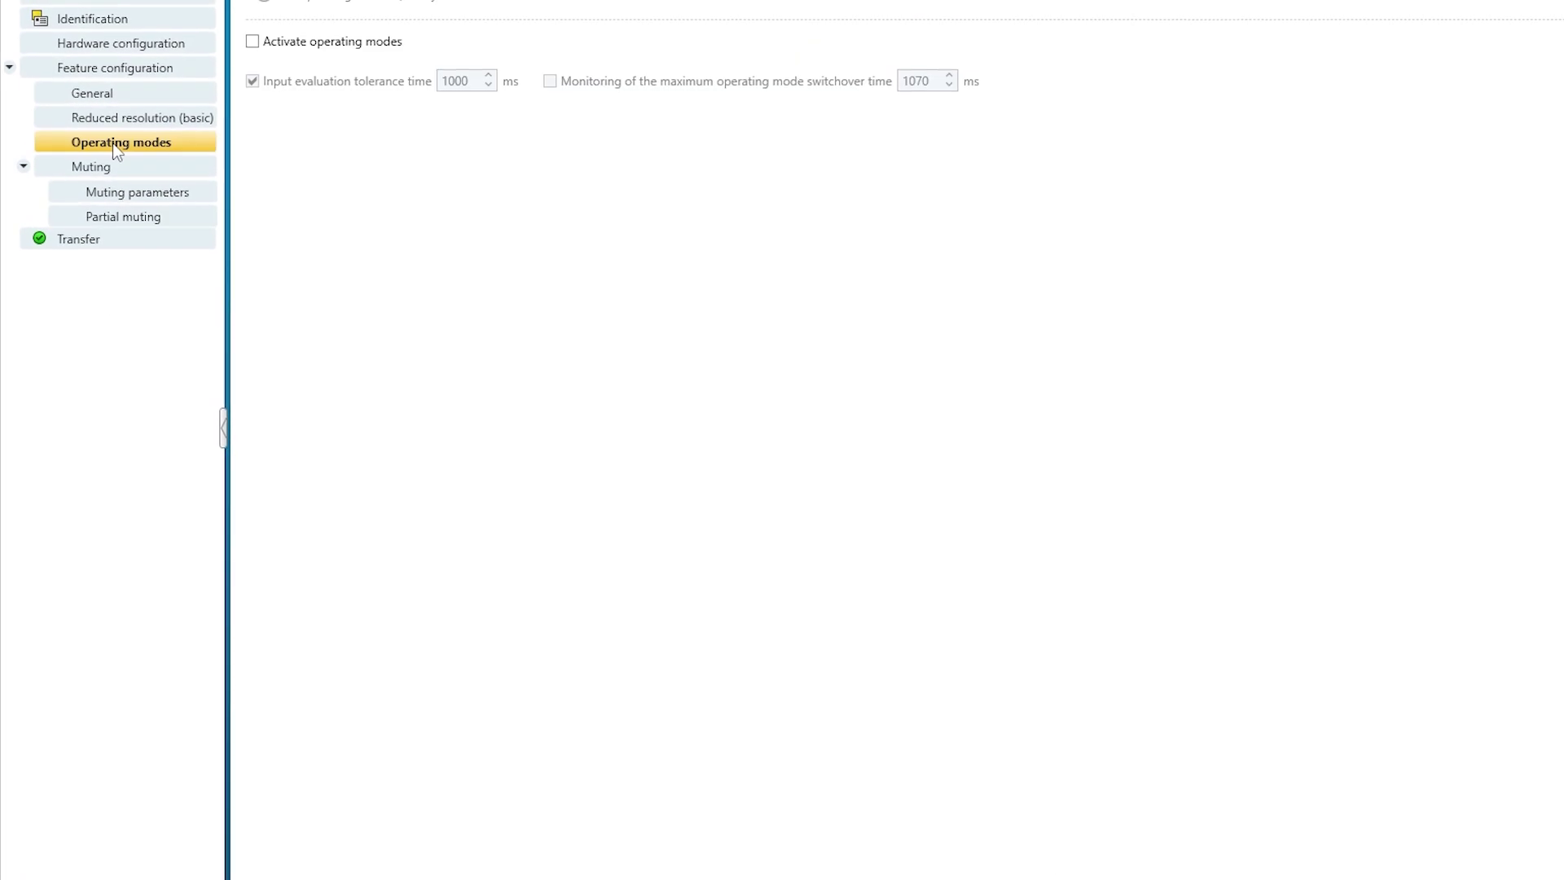
click(256, 44)
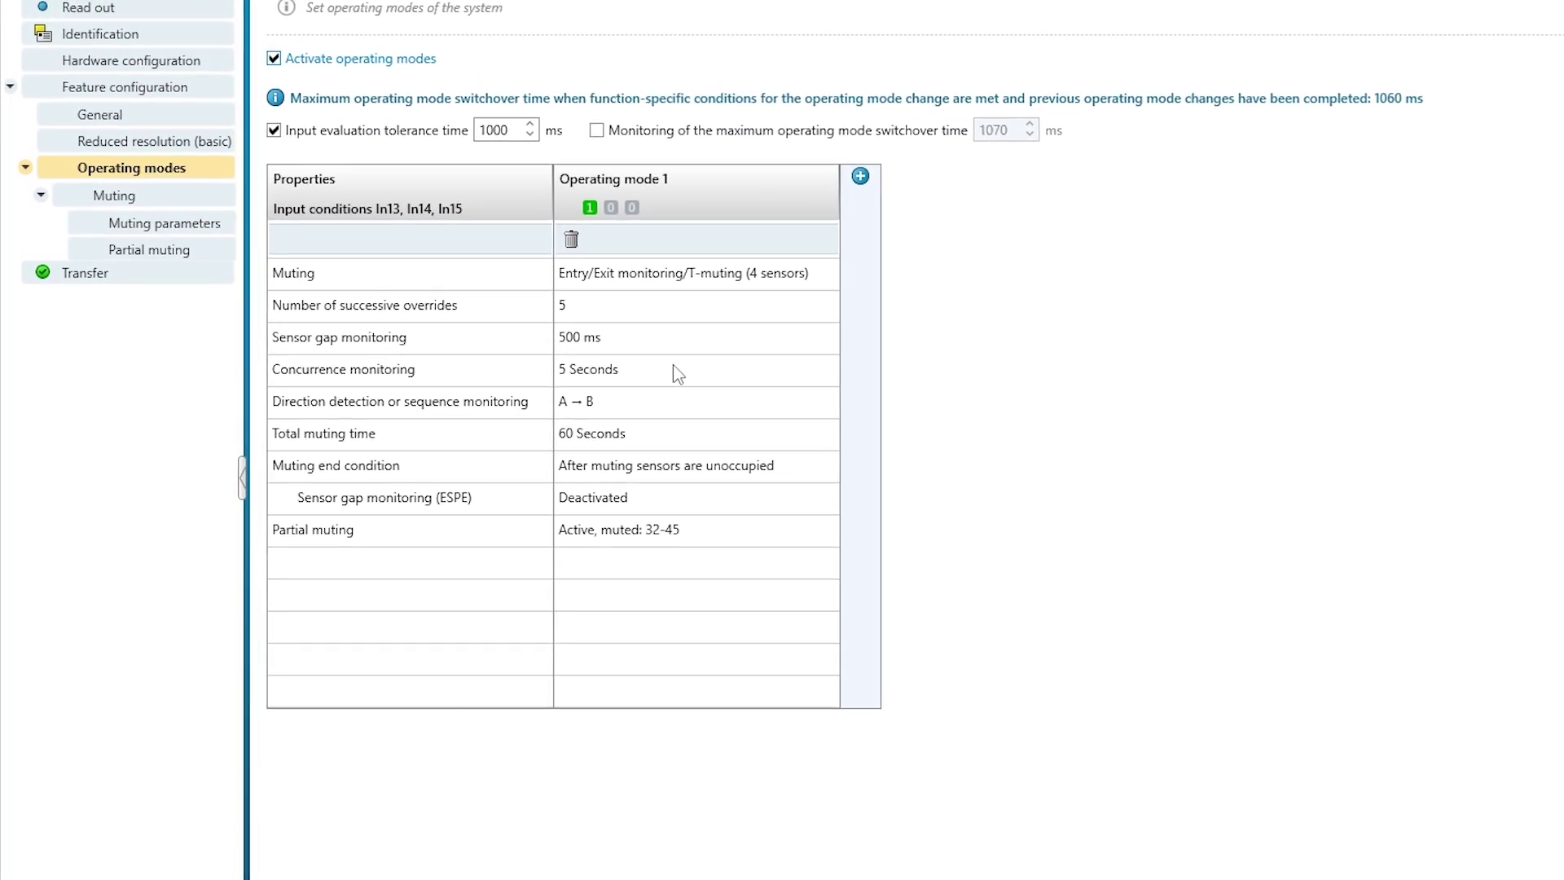
click(864, 178)
click(906, 208)
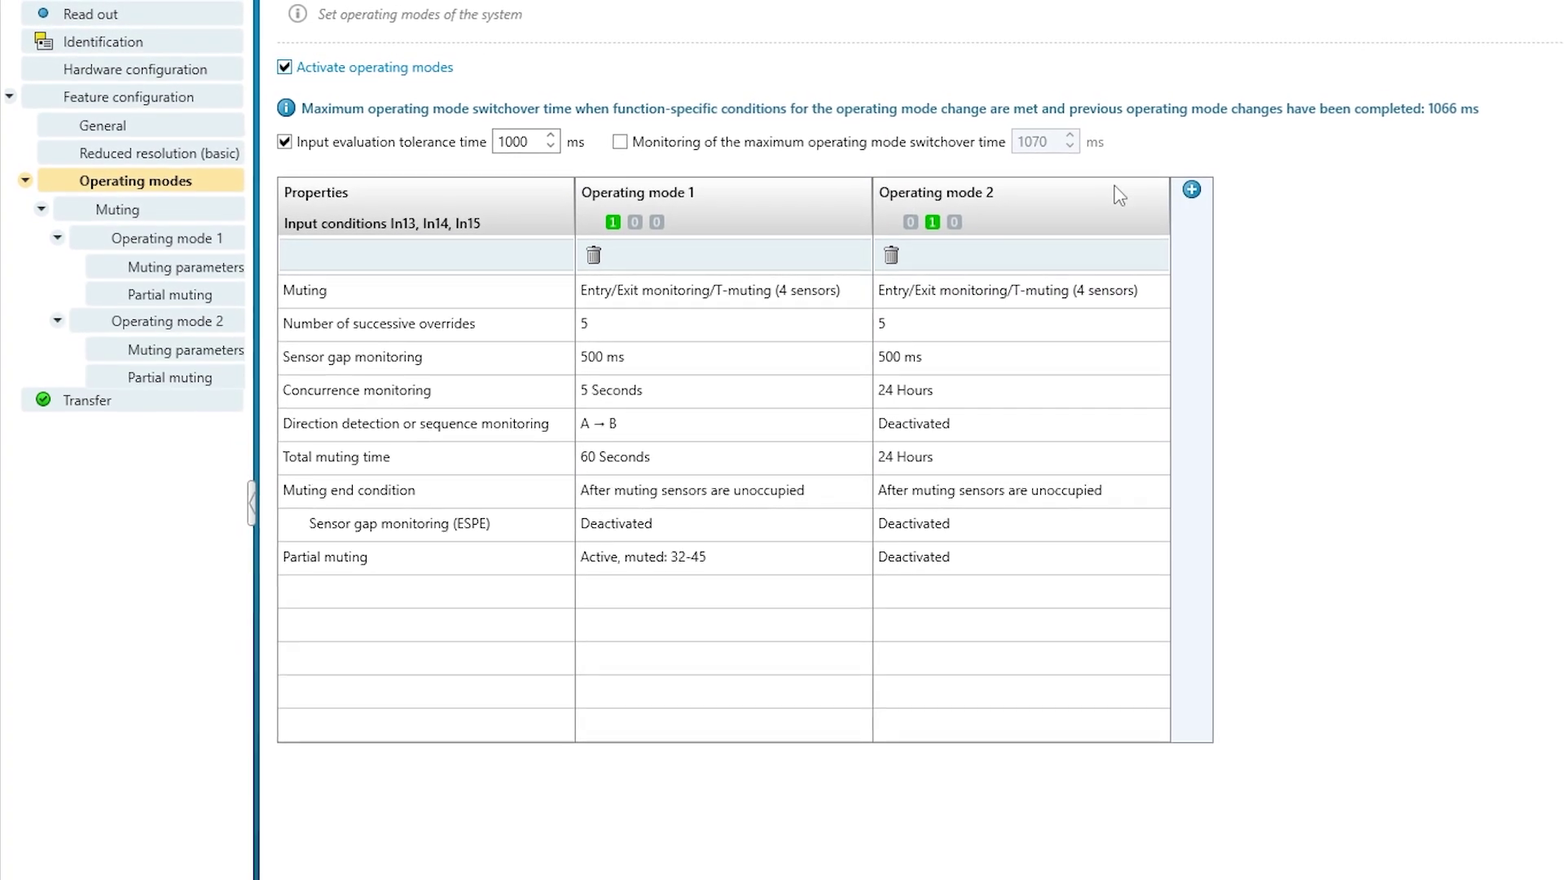
click(1197, 192)
click(1230, 211)
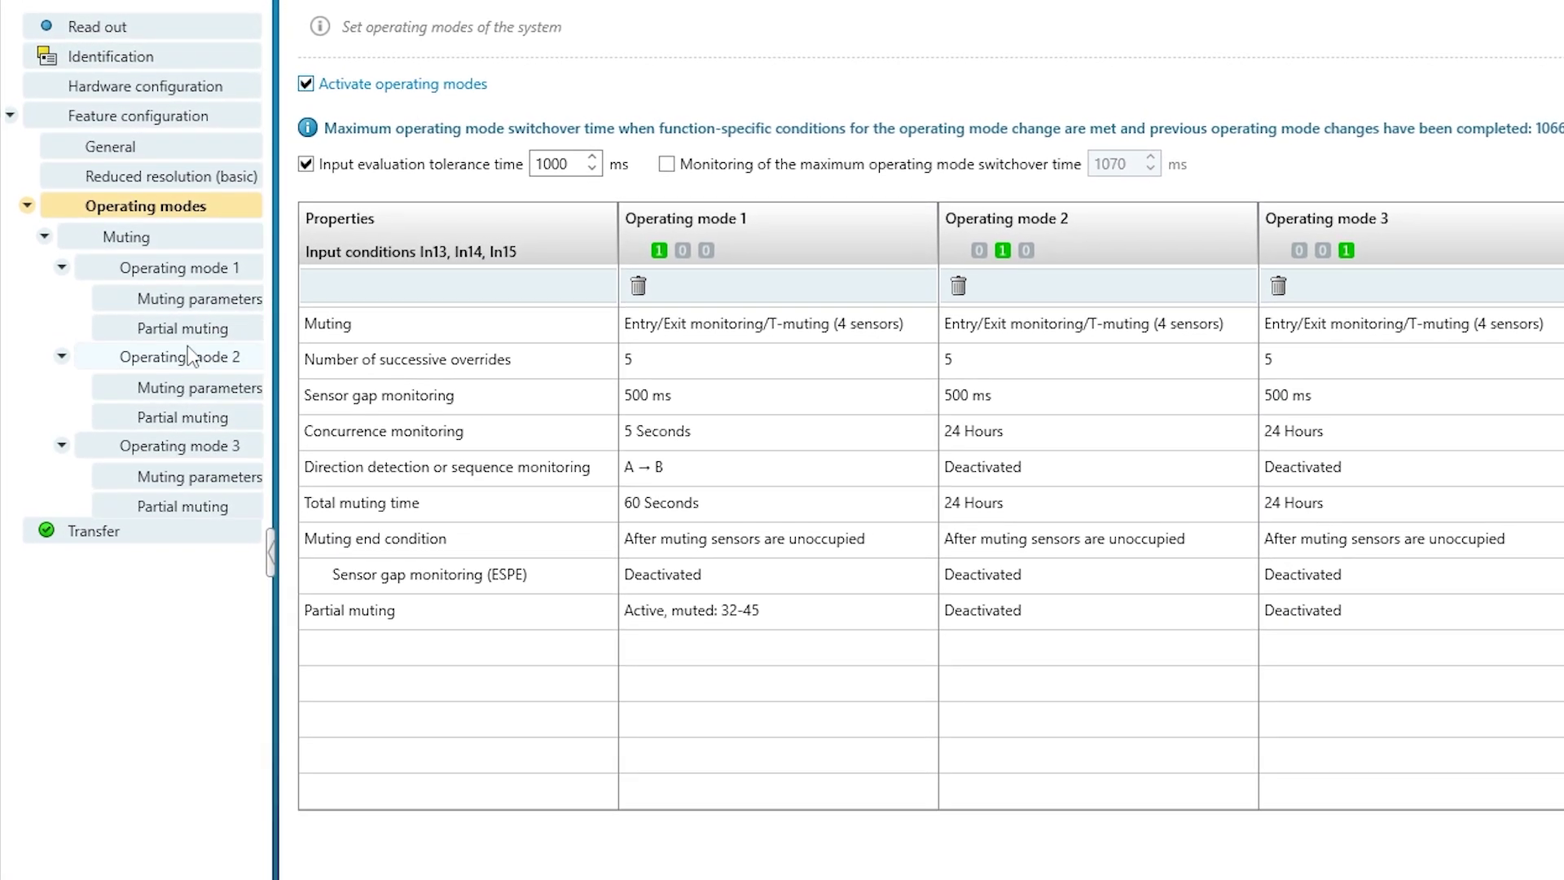
Enable sequence monitoring A1→A2→B1→B2 or B2→B1→A2→A1 in operating mode 2's muting parameters
click(192, 351)
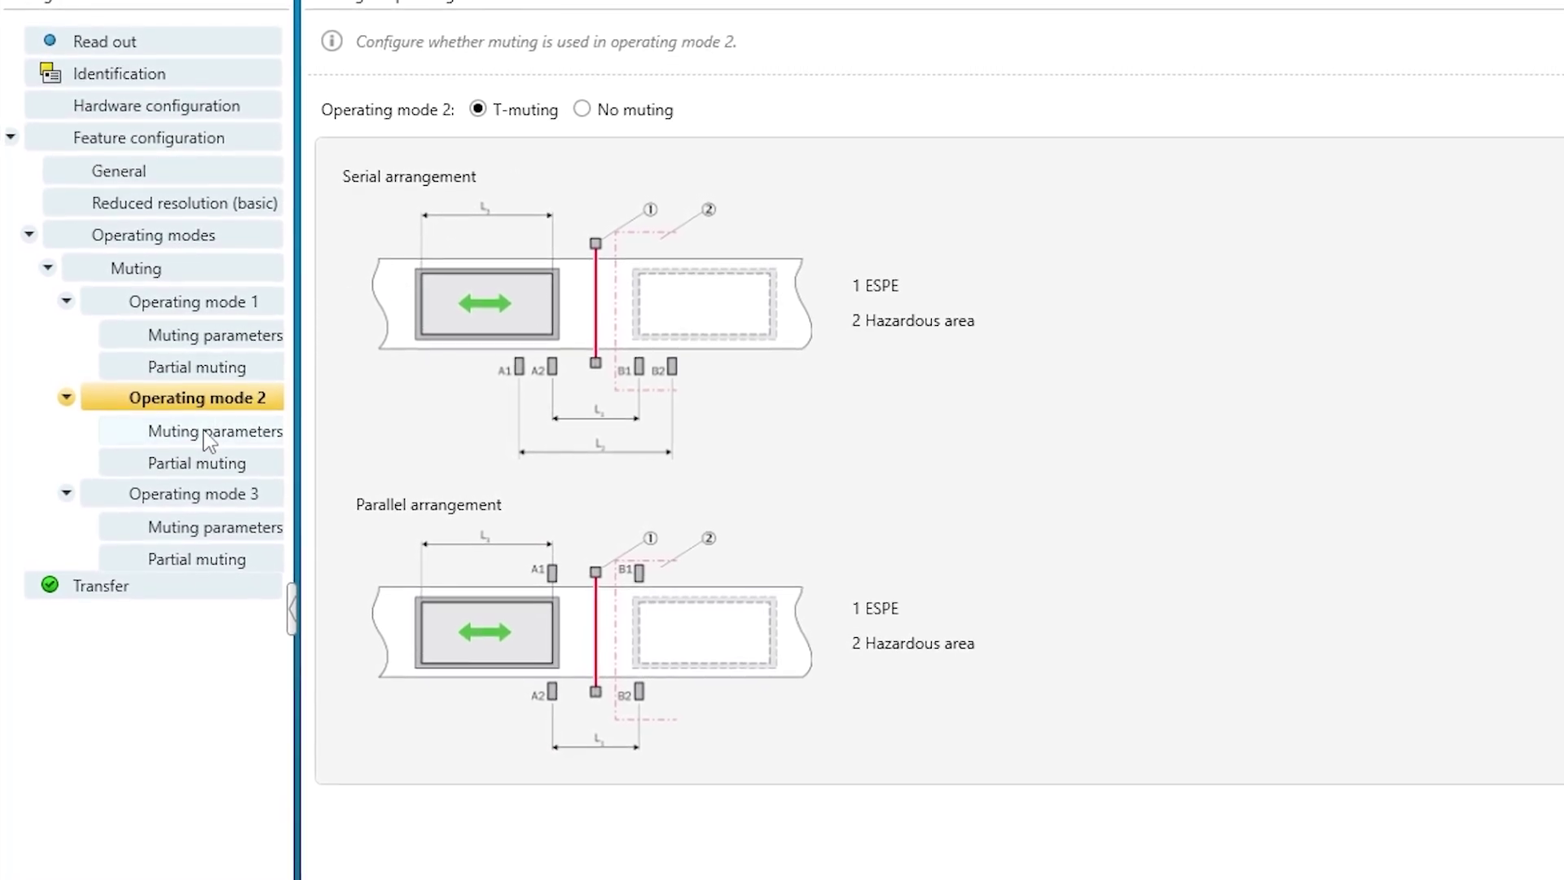
click(210, 436)
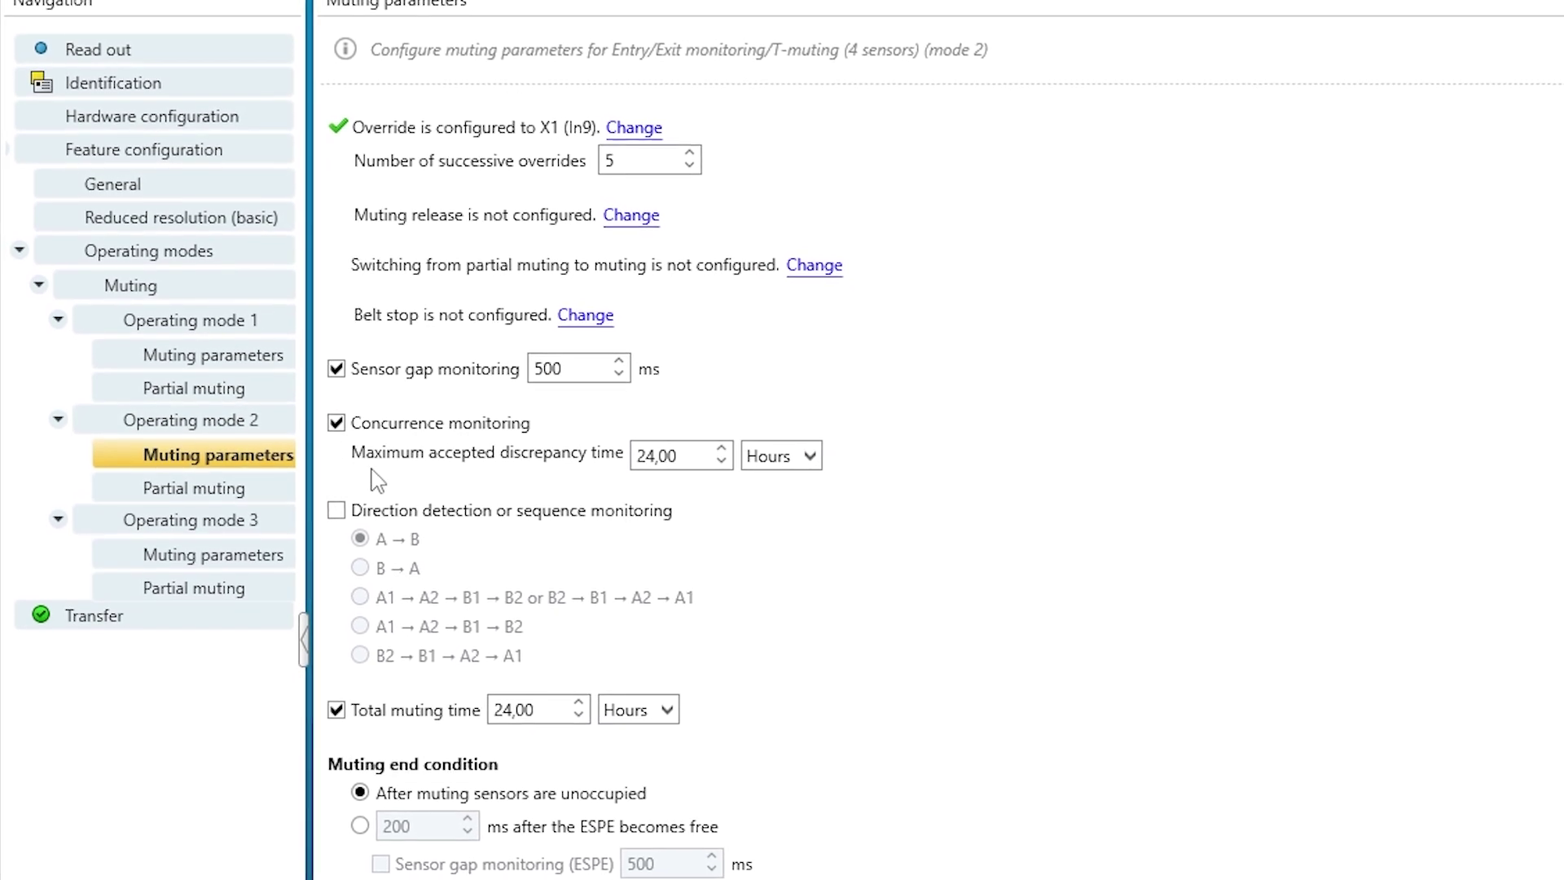
click(346, 519)
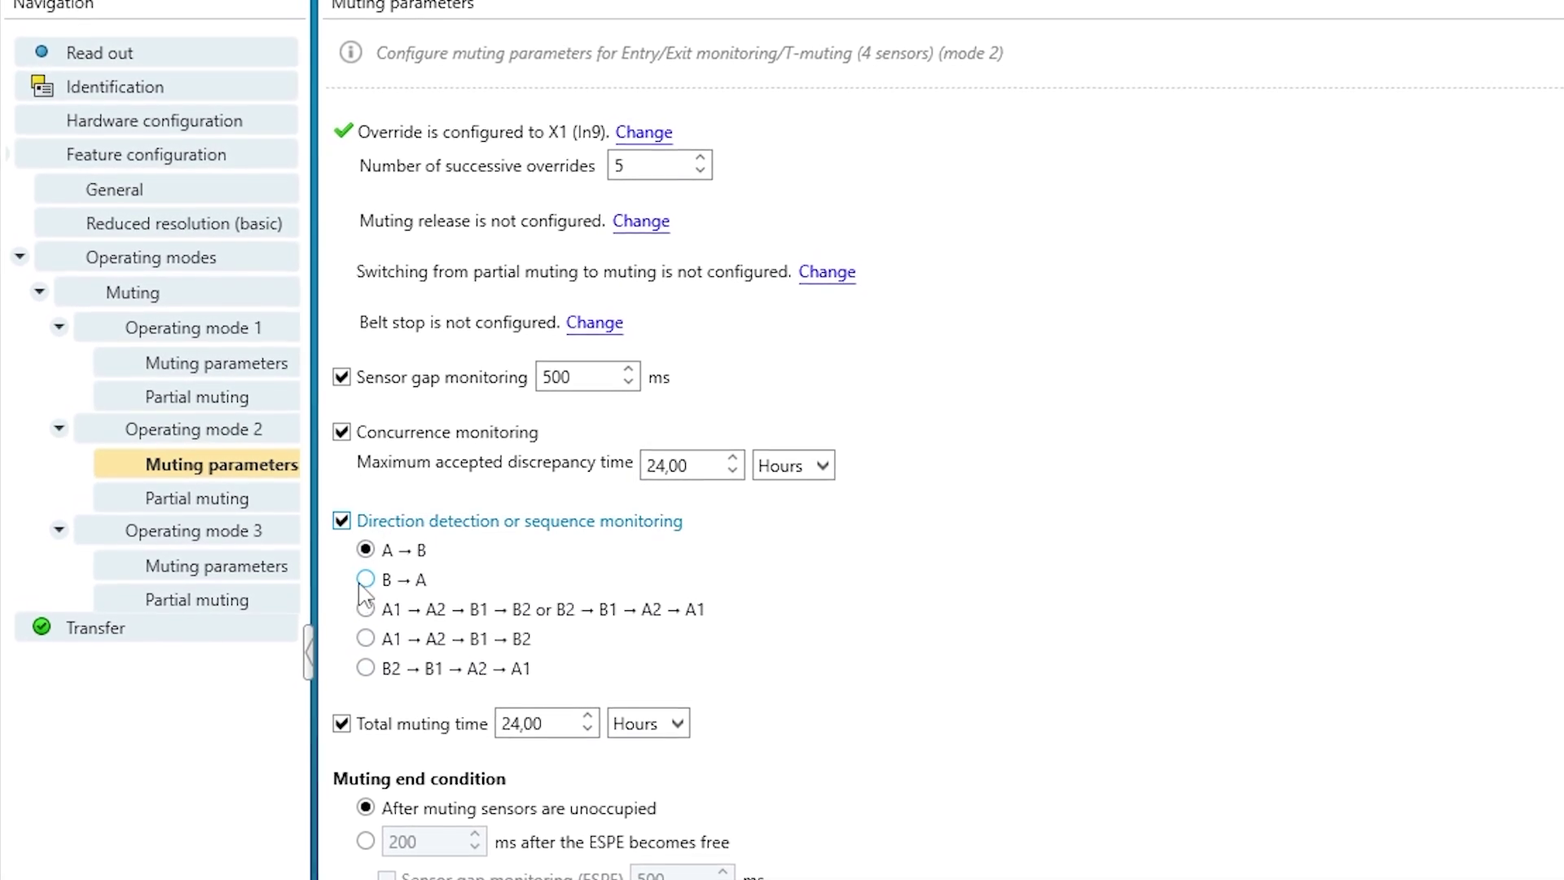
click(368, 612)
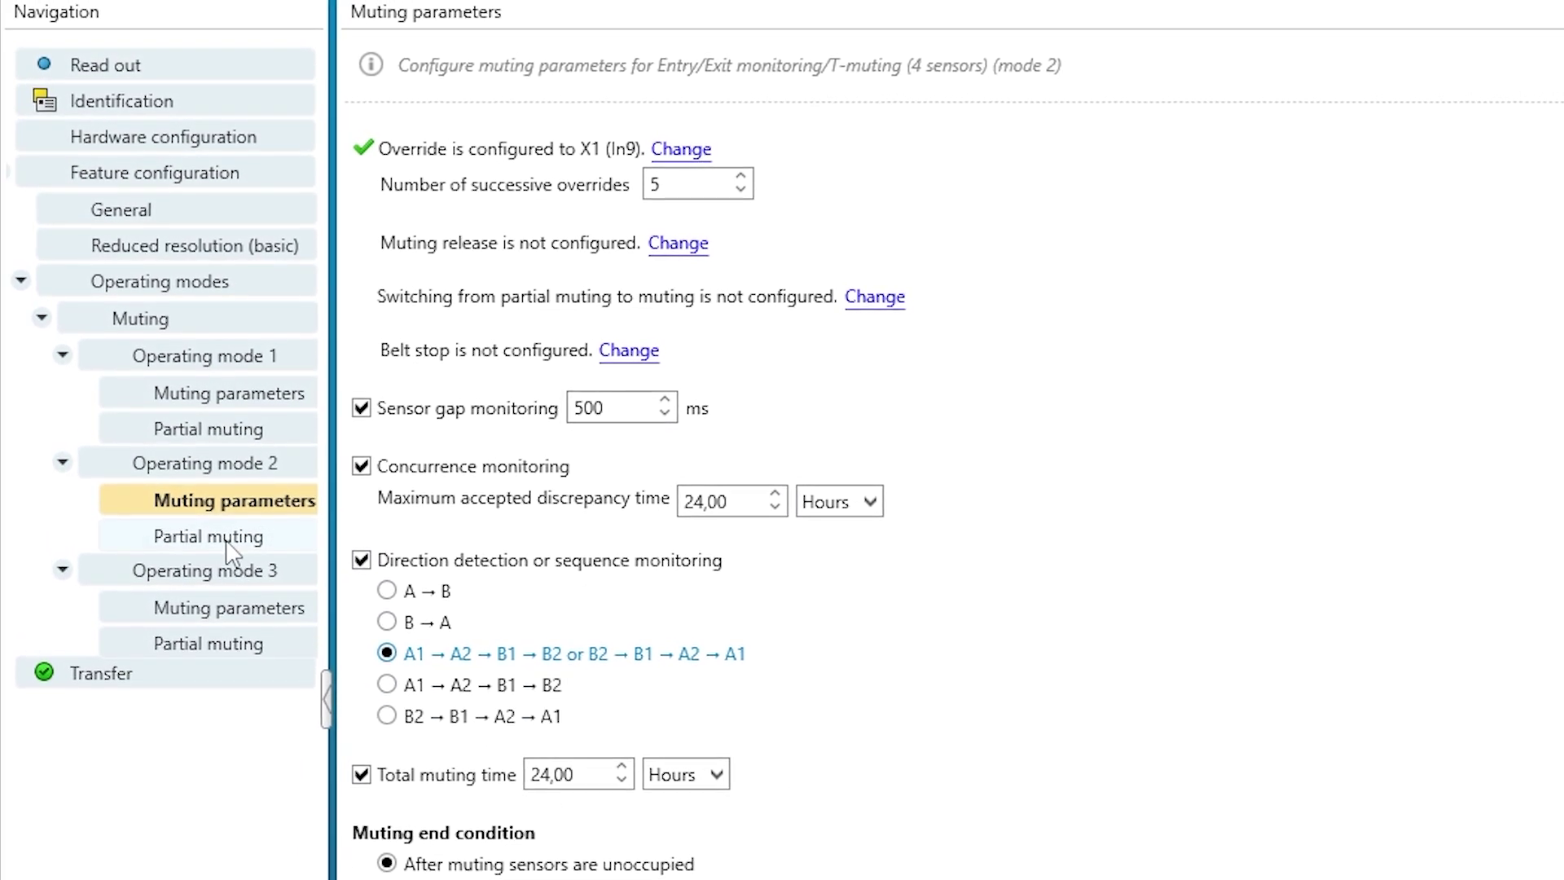
Give operating mode 2 partial muting with beams 1–16 enabled, then show mode 3's muting parameters
click(214, 533)
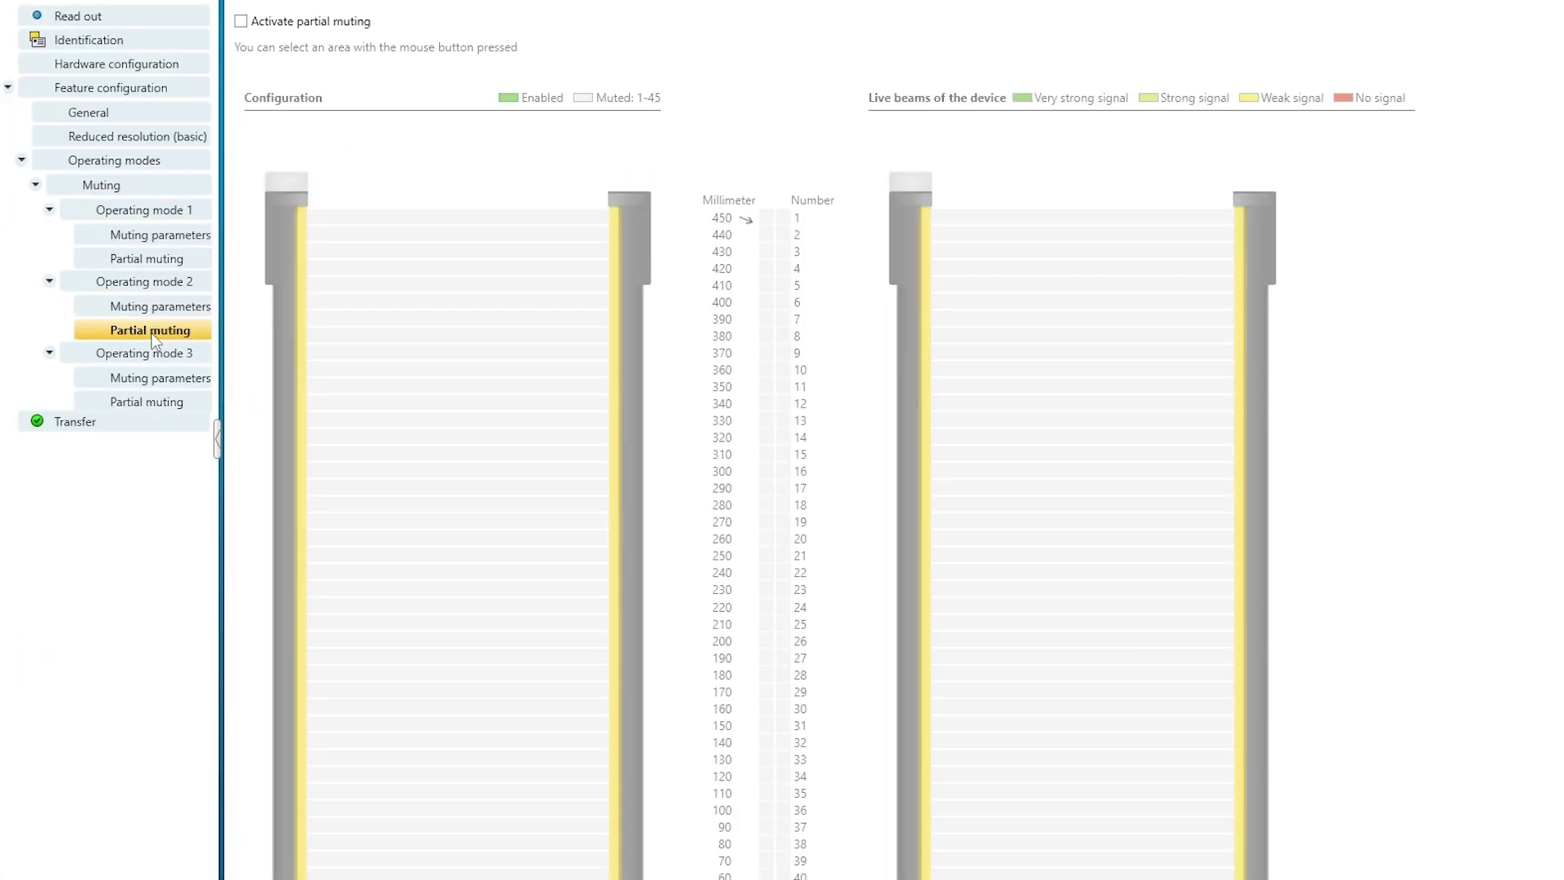
click(241, 22)
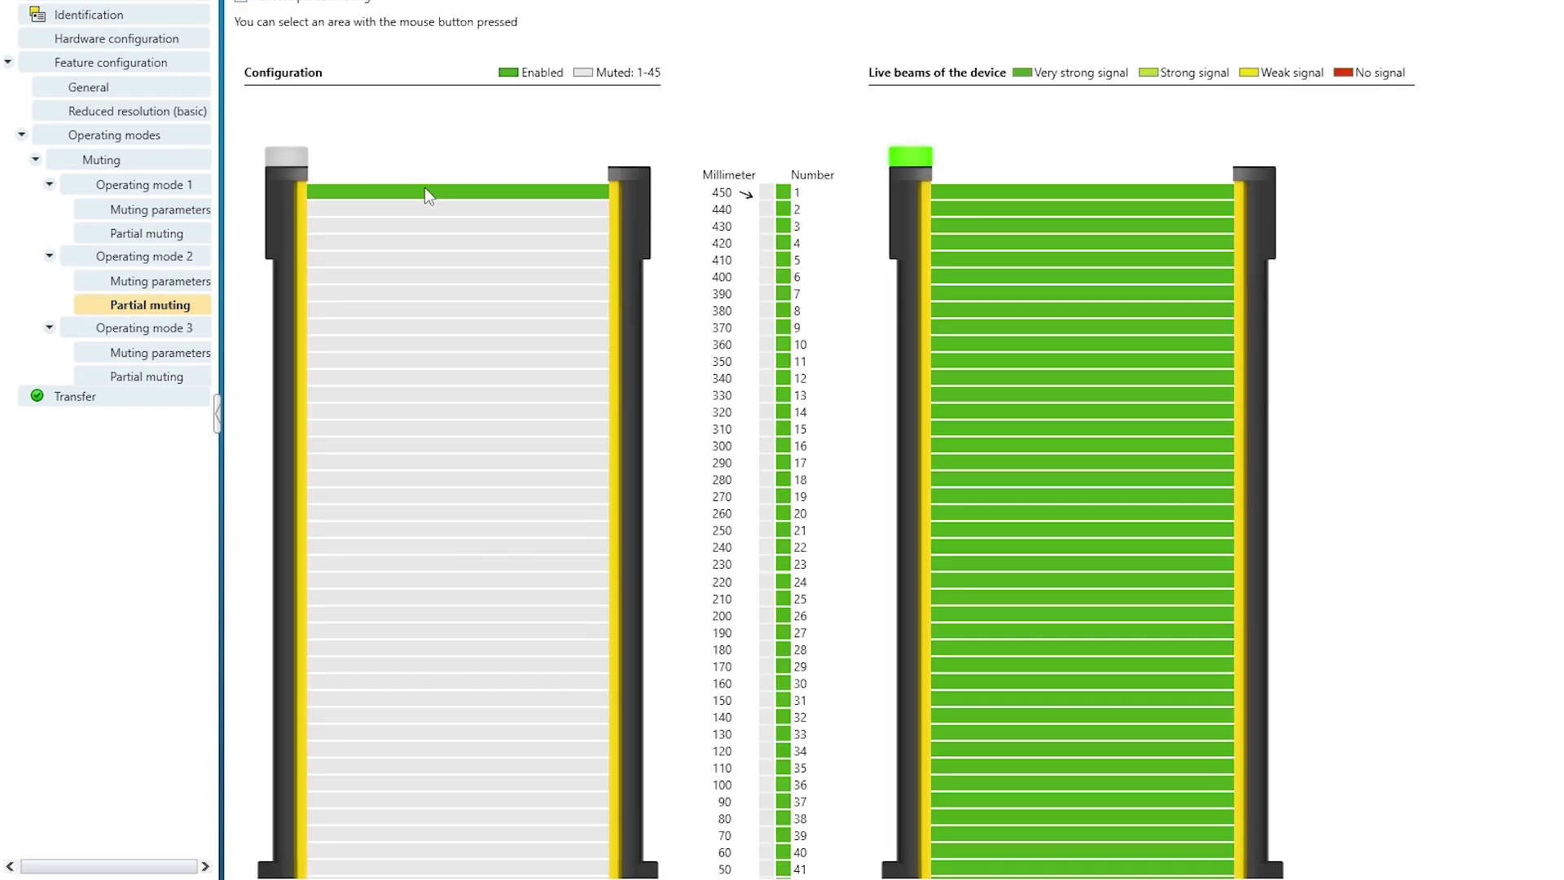
drag(423, 188, 398, 304)
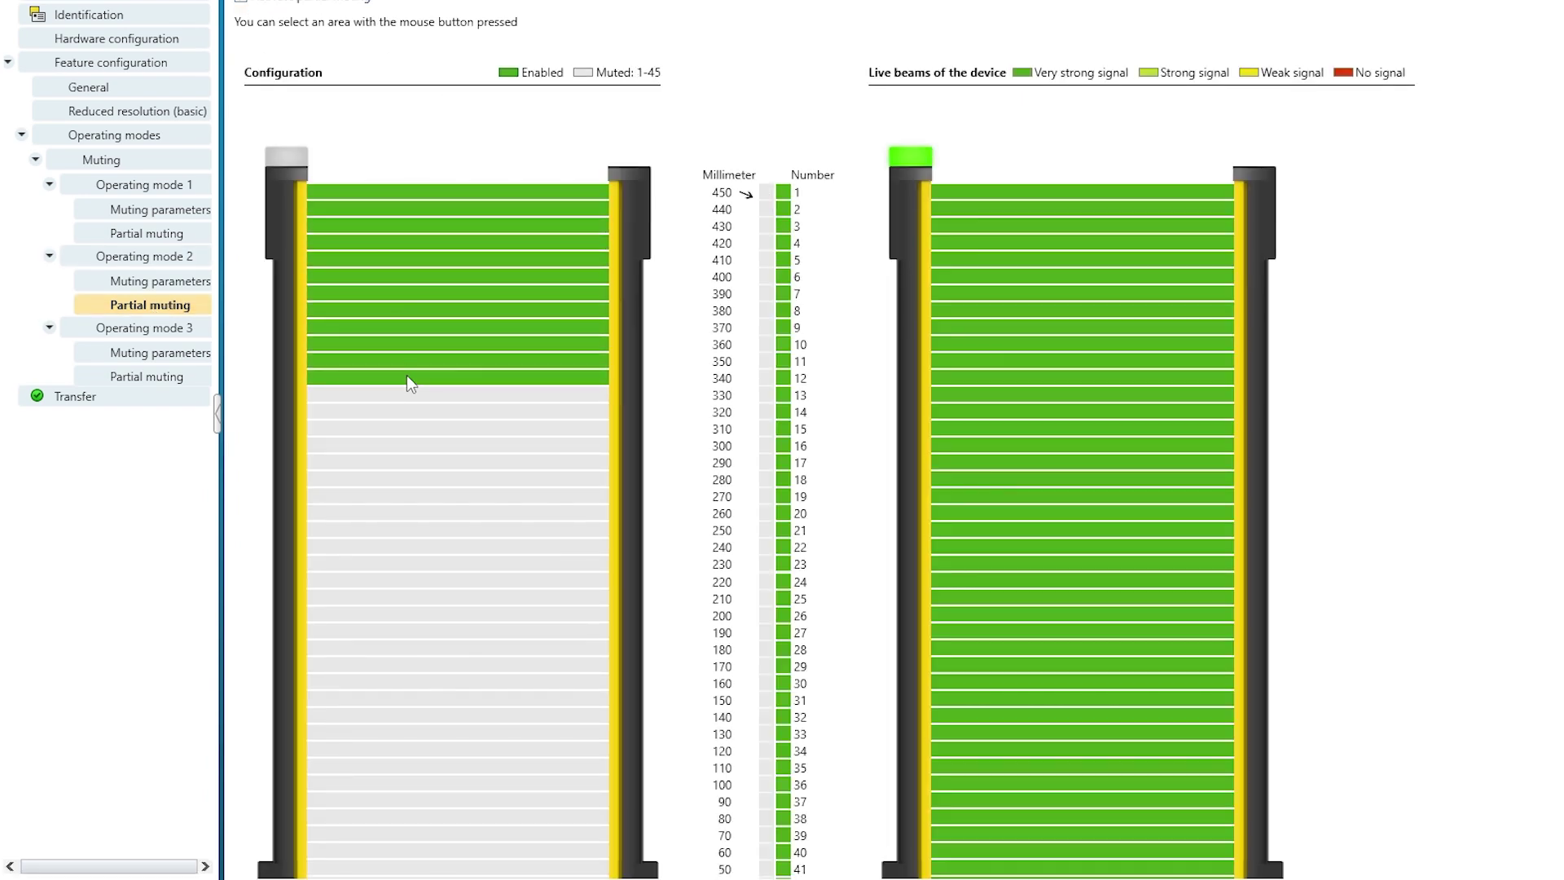
drag(410, 383, 416, 443)
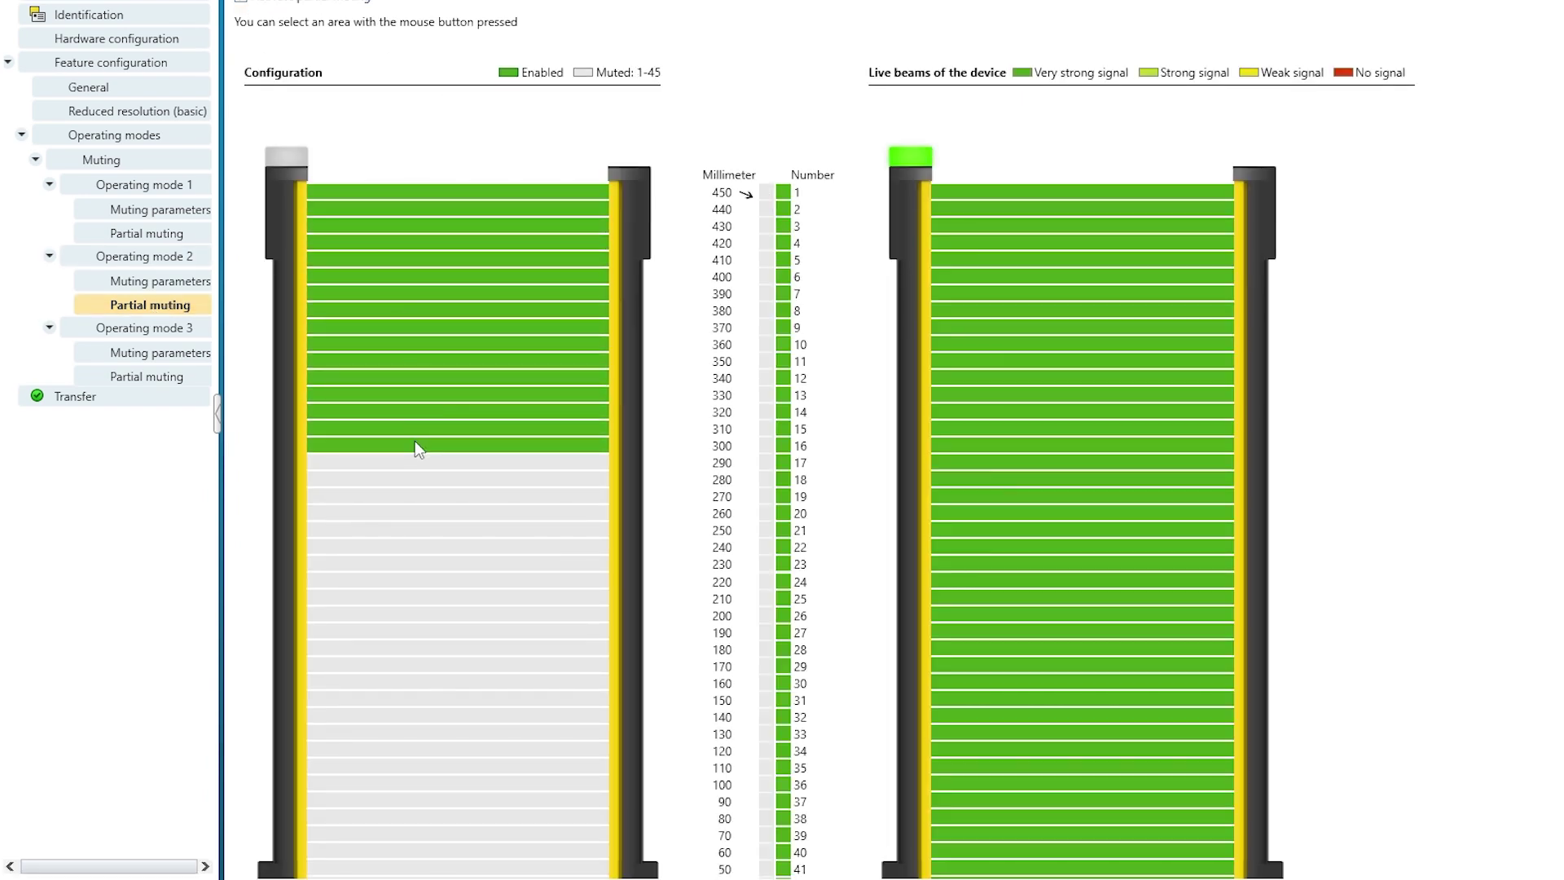
drag(413, 441, 415, 444)
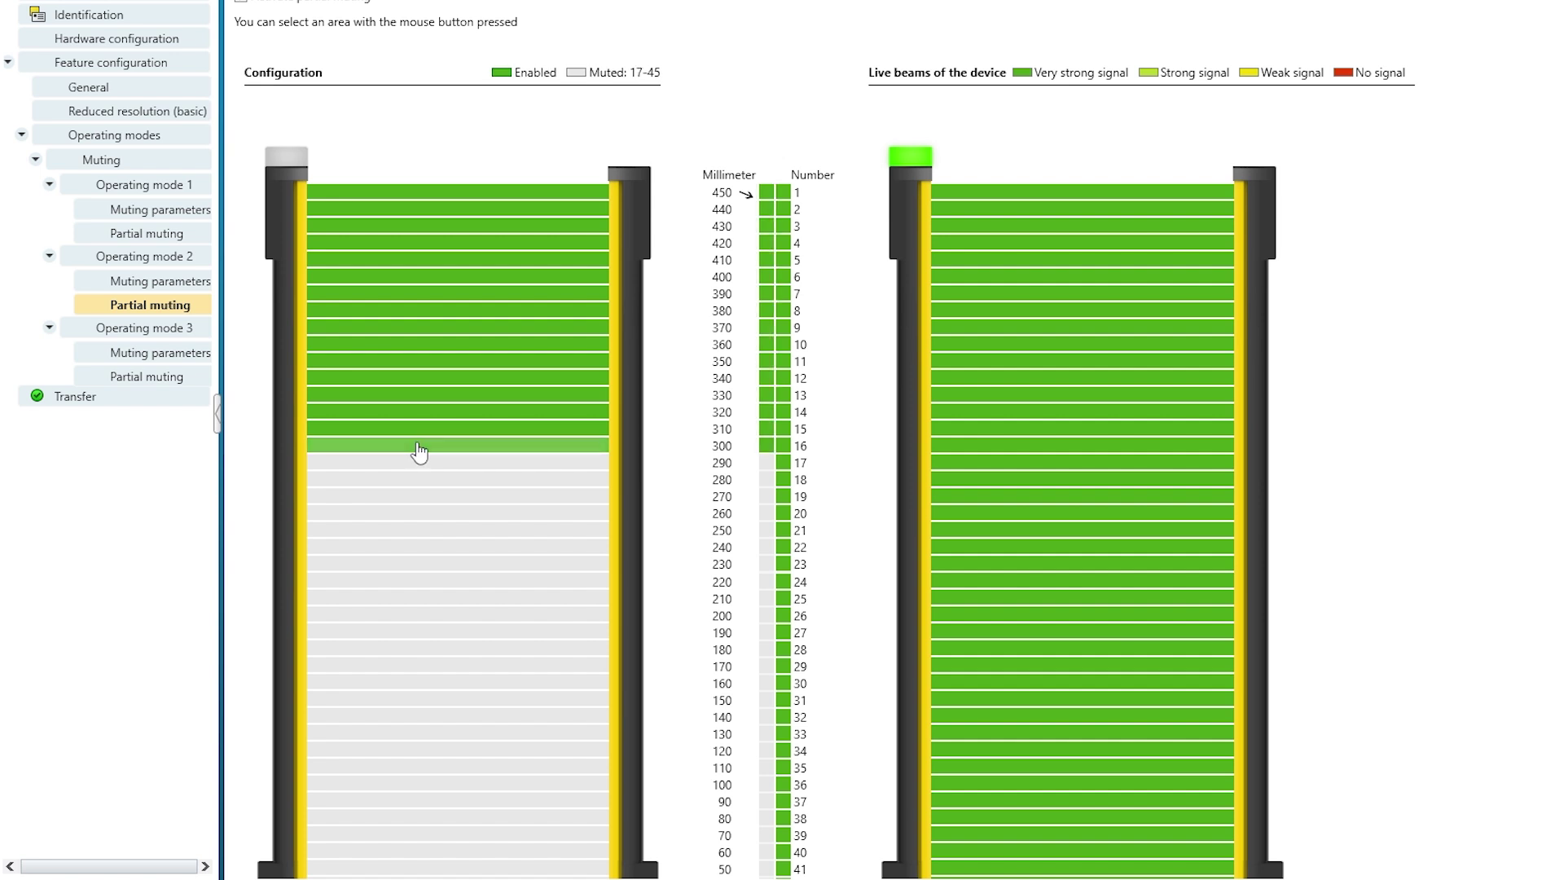
click(145, 329)
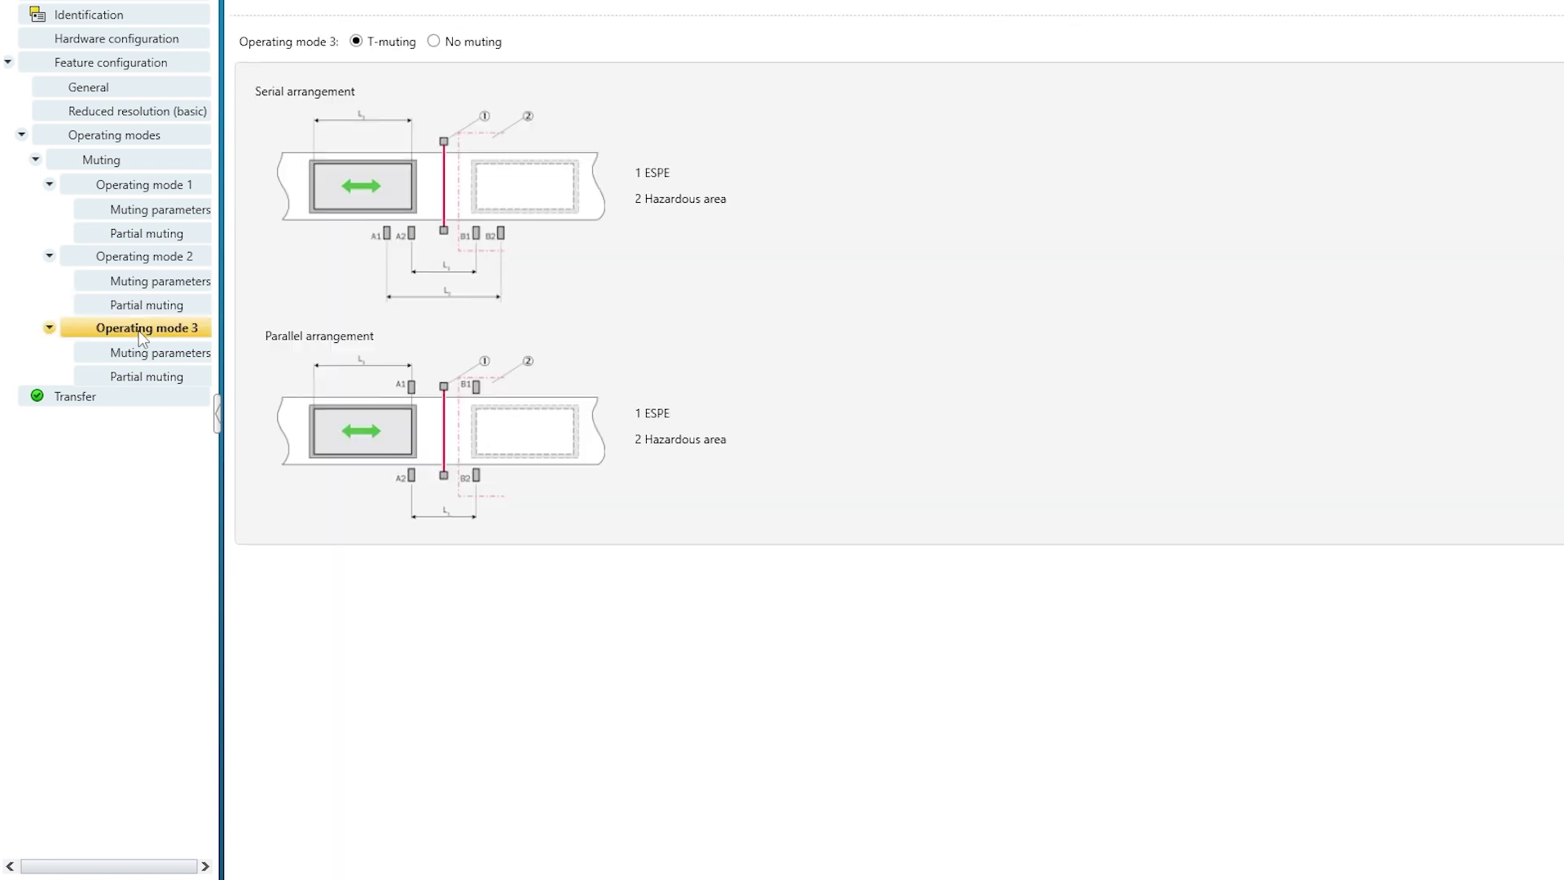
click(154, 353)
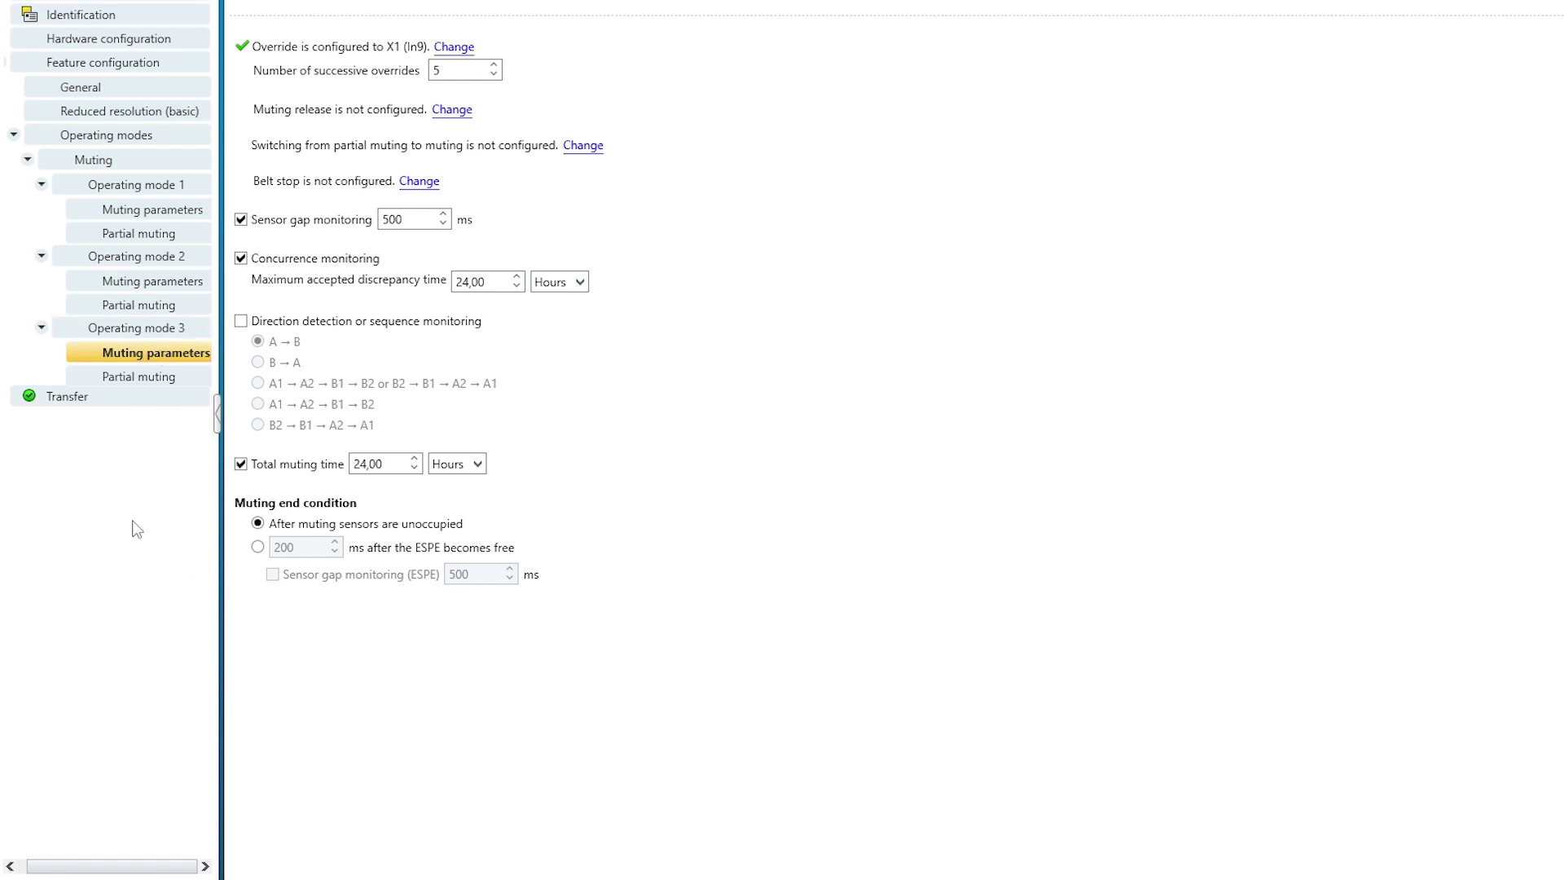
Transfer the configuration to the deTec4 and verify it so both checksums match
click(56, 399)
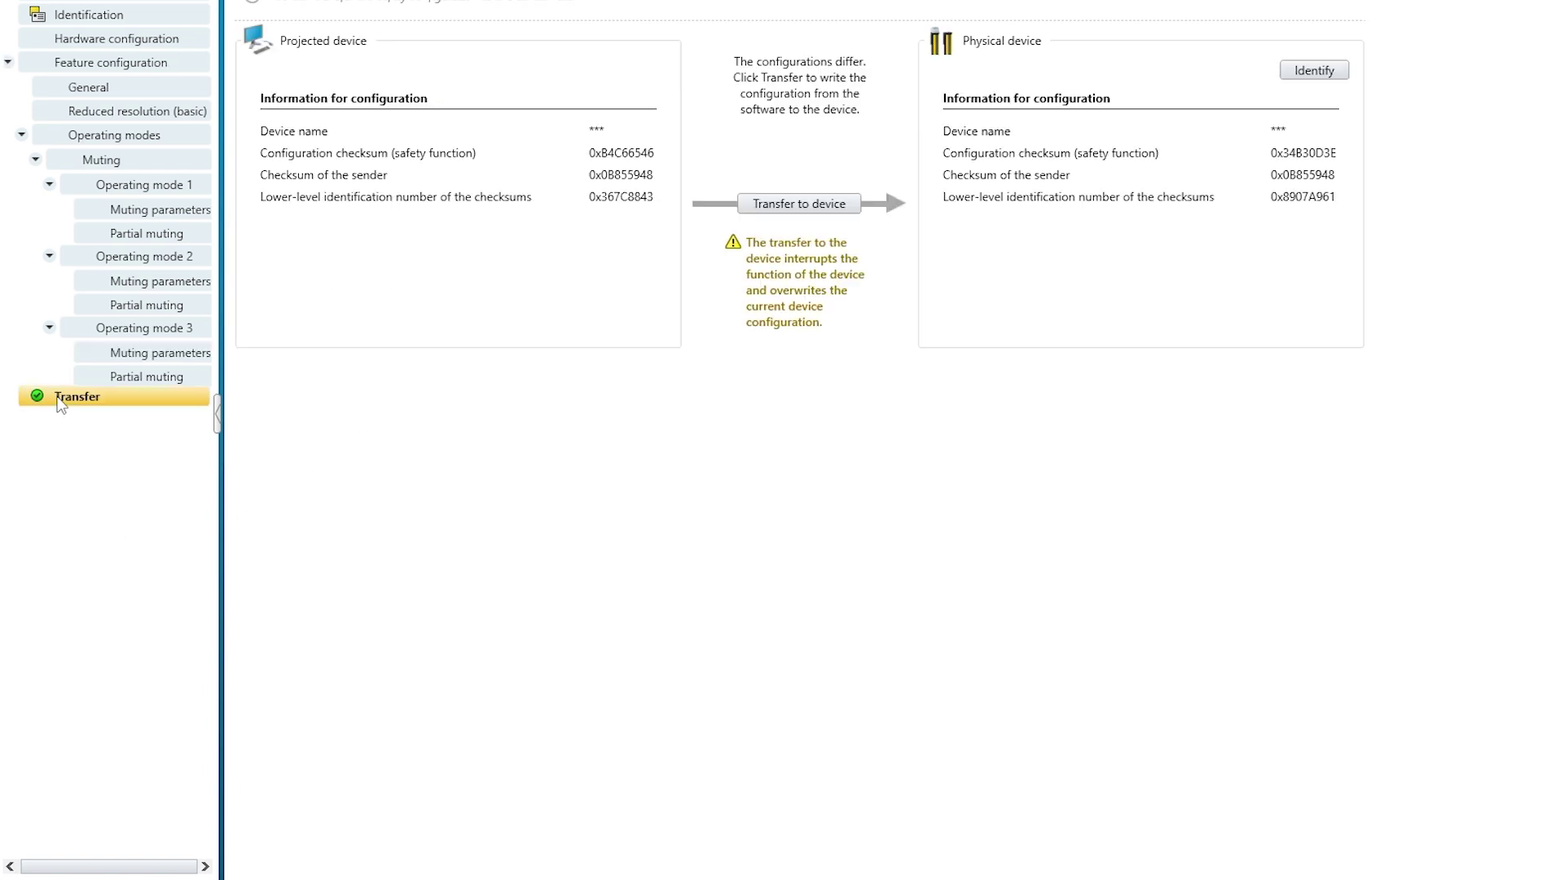
click(783, 212)
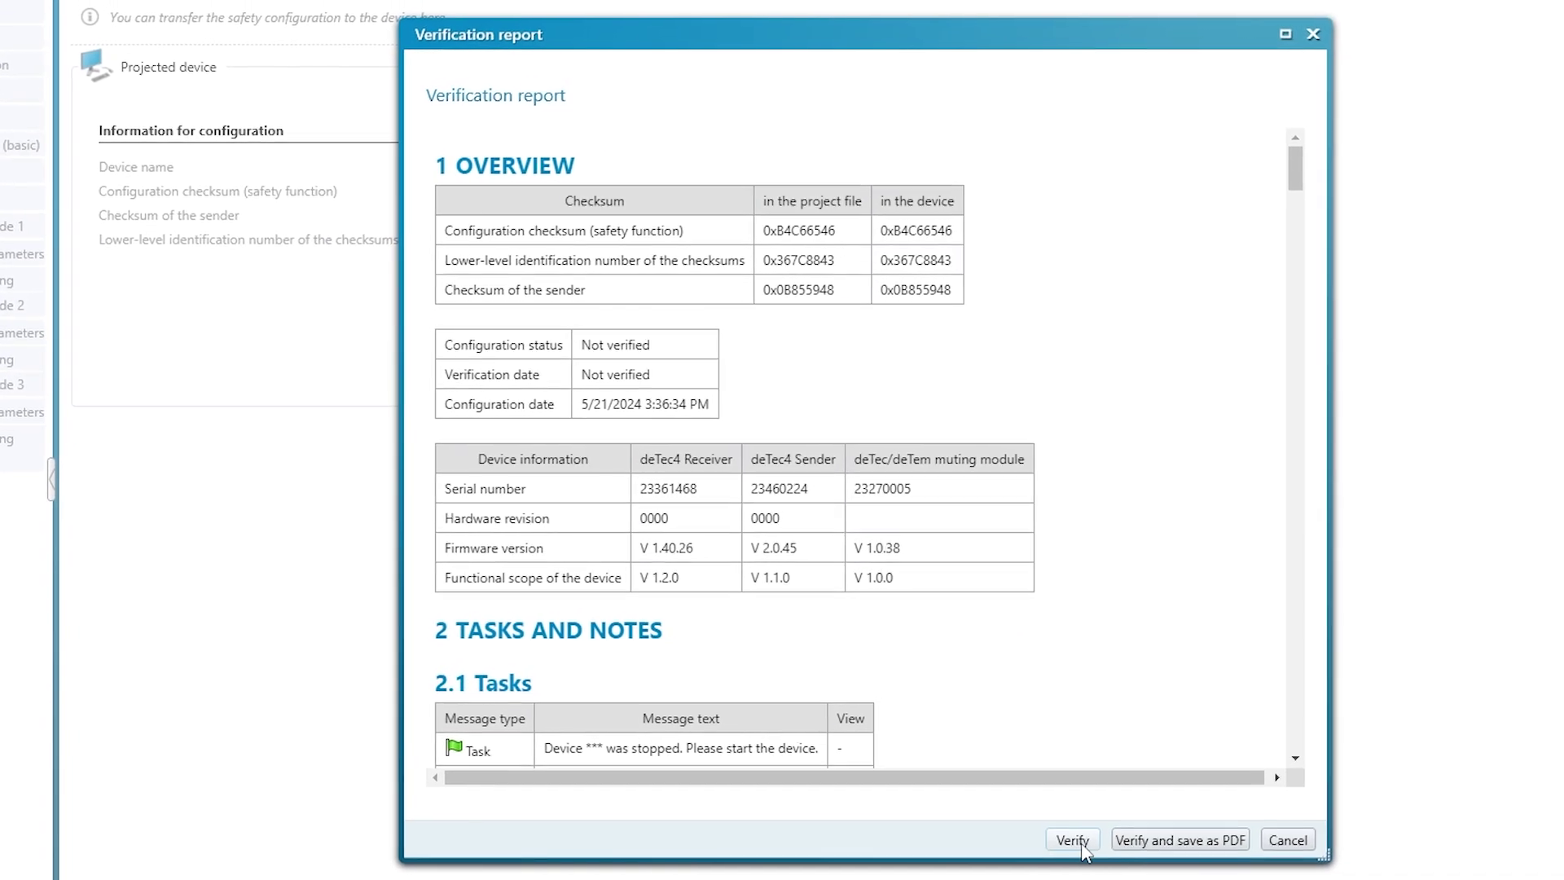
click(1076, 834)
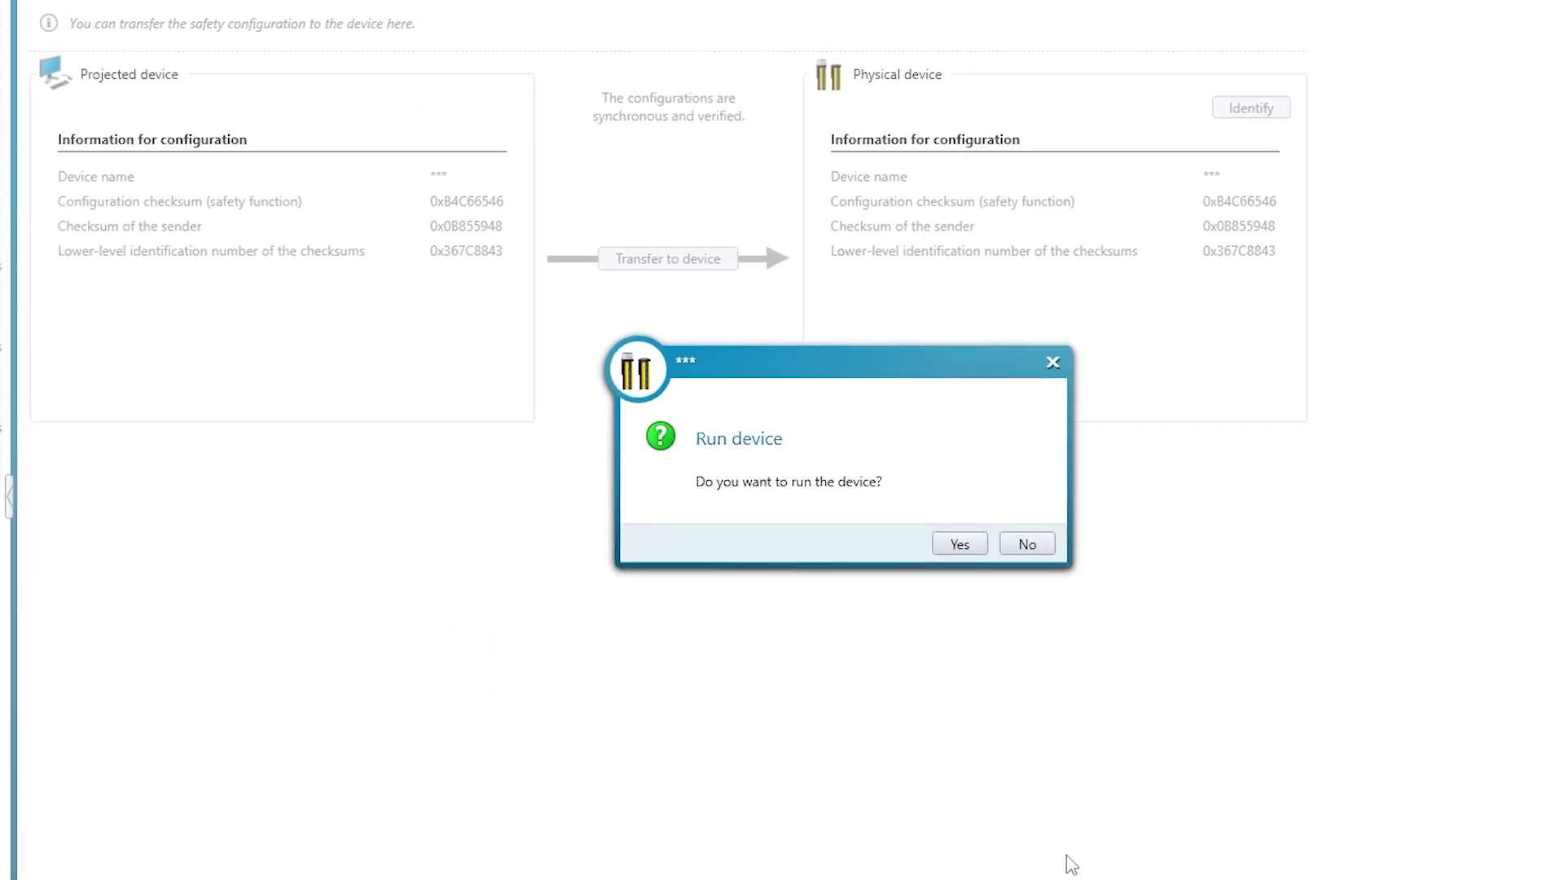